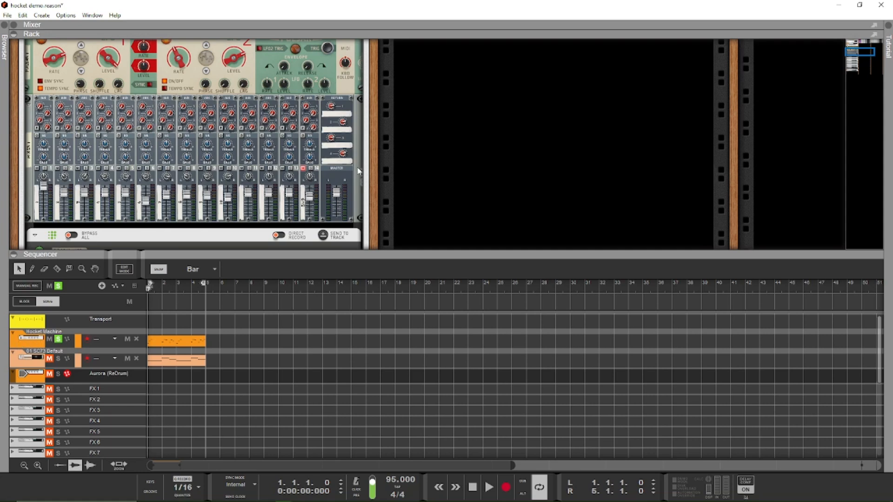
# Step: Play the demo song briefly and examine the hocket rack's Select Program, Pulsar, mixer and Kontakt devices
pyautogui.scroll(-3, 91, 195)
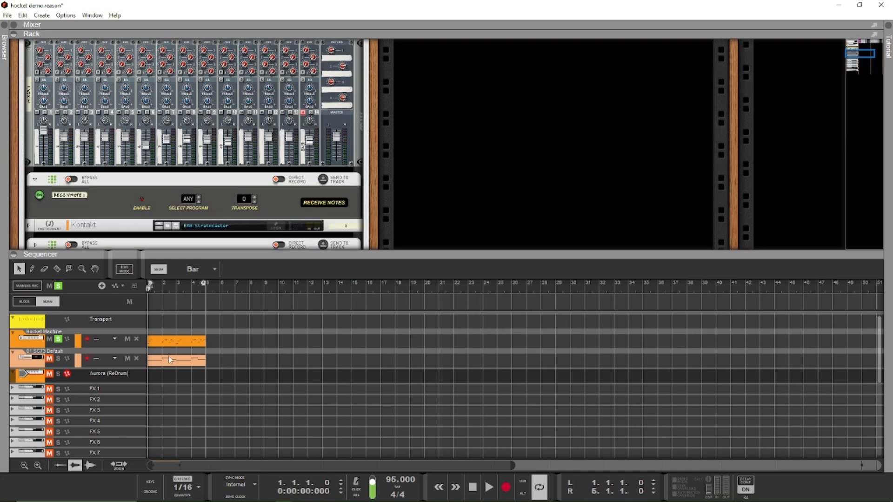
pyautogui.scroll(-2, 145, 199)
pyautogui.scroll(3, 145, 199)
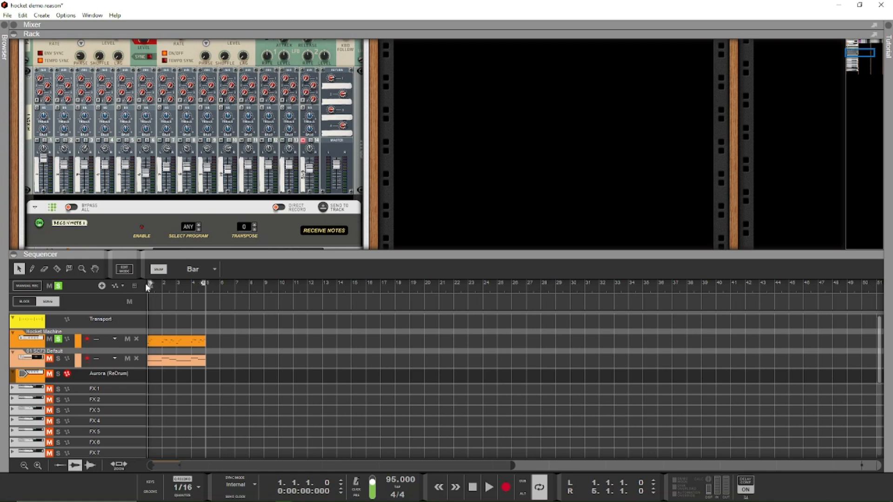
pyautogui.press('space')
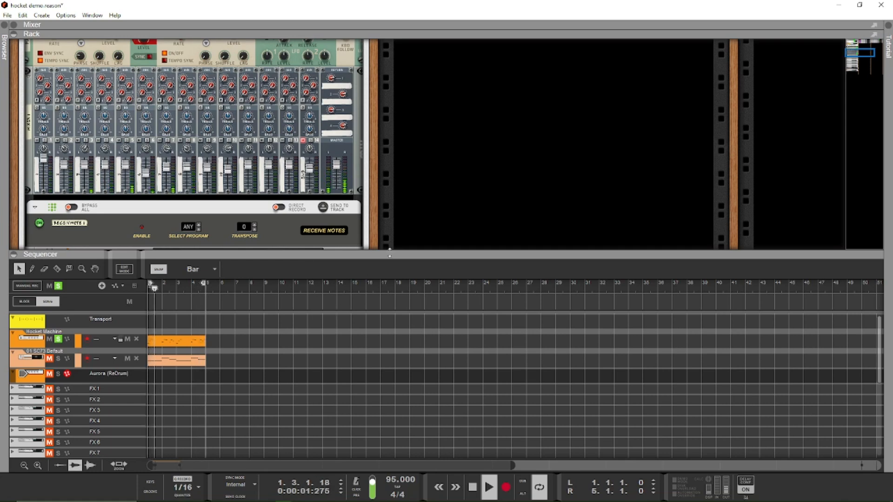
pyautogui.press('space')
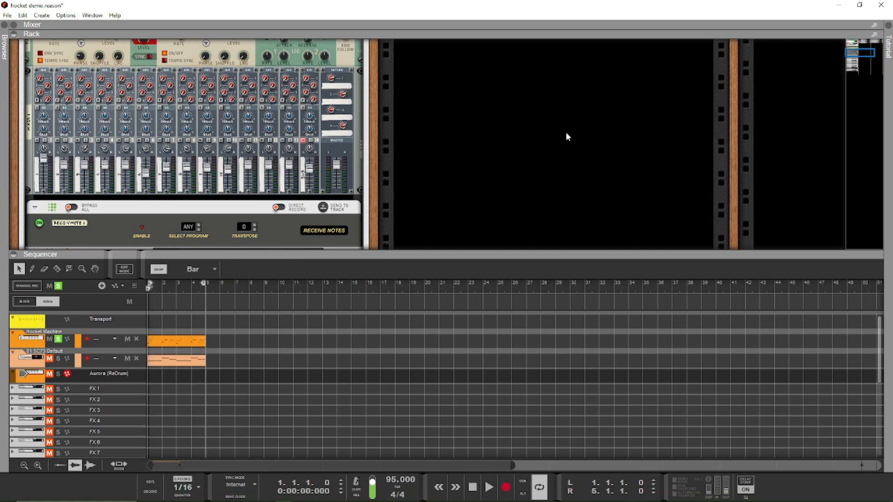
pyautogui.scroll(5, 443, 139)
pyautogui.scroll(-4, 443, 138)
pyautogui.scroll(4, 444, 138)
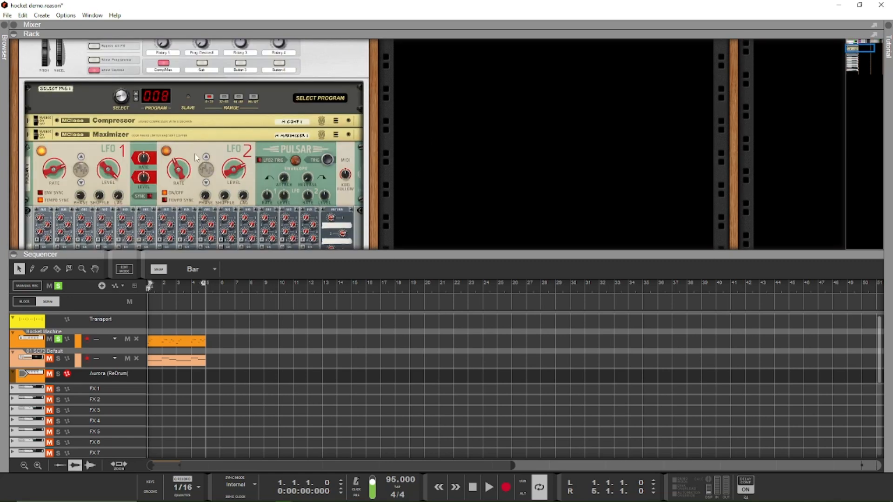
pyautogui.scroll(-5, 214, 195)
pyautogui.scroll(-3, 216, 205)
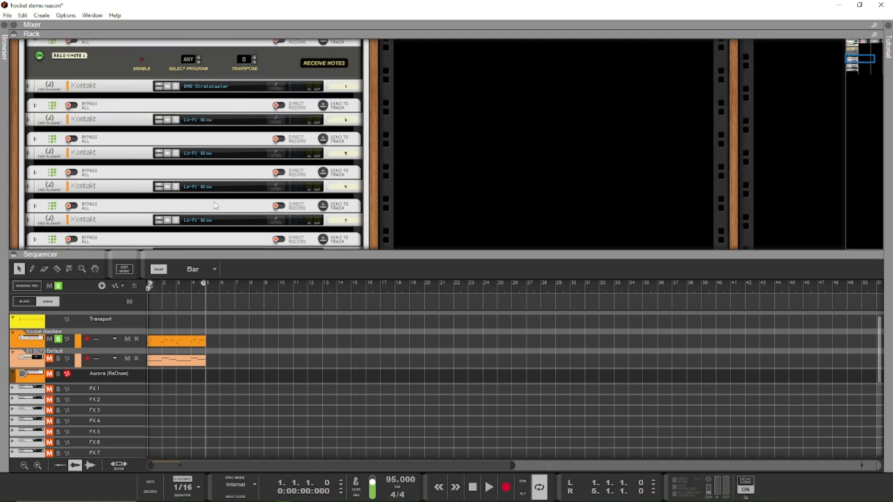
pyautogui.scroll(6, 102, 194)
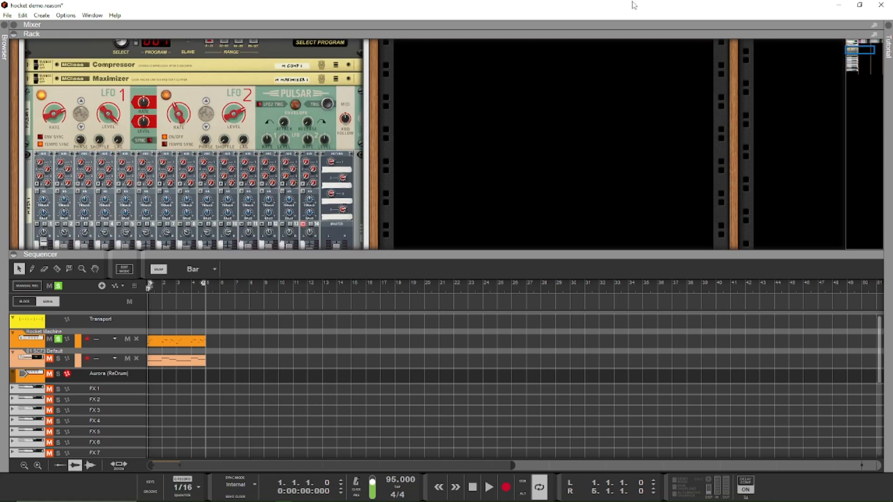
# Step: Close the hocket demo song and view the Select Program and Player Receive Notes product pages in the browser
pyautogui.click(887, 6)
pyautogui.click(448, 269)
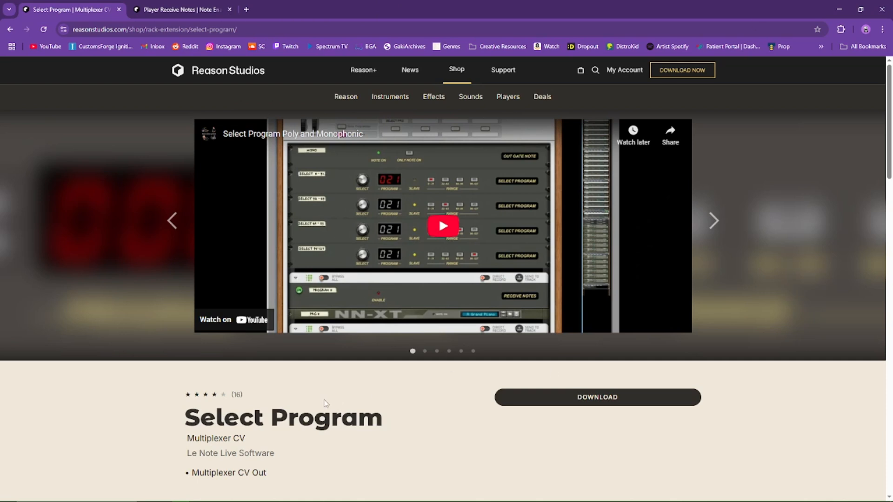
pyautogui.tripleClick(291, 423)
pyautogui.click(405, 395)
pyautogui.click(186, 5)
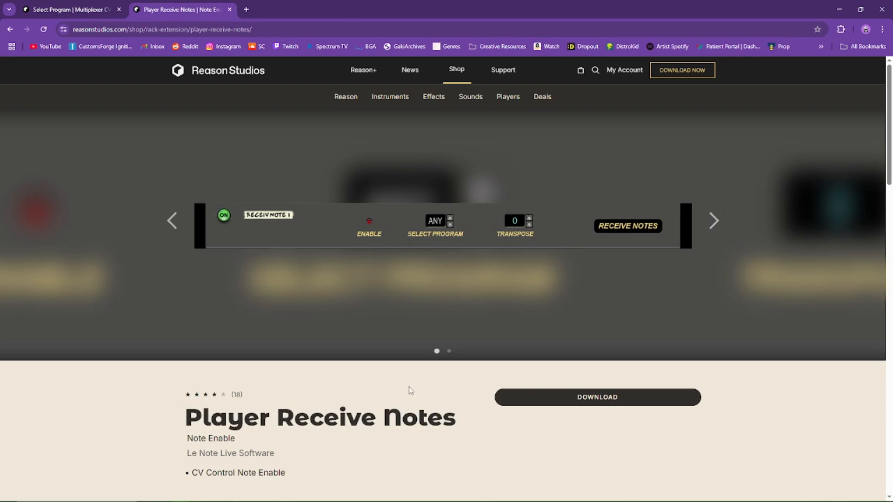
# Step: Switch to Reason's Document 2 and play the four-bar piano clip
pyautogui.moveTo(467, 500)
pyautogui.click(284, 500)
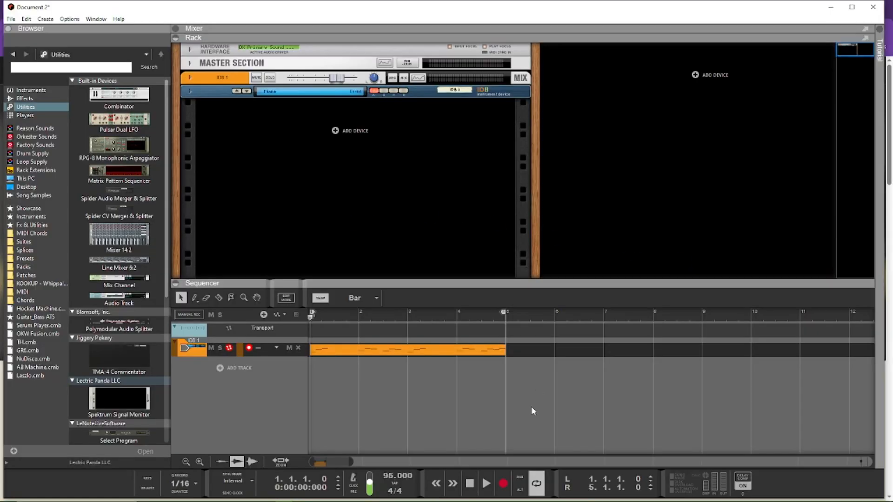
pyautogui.click(367, 408)
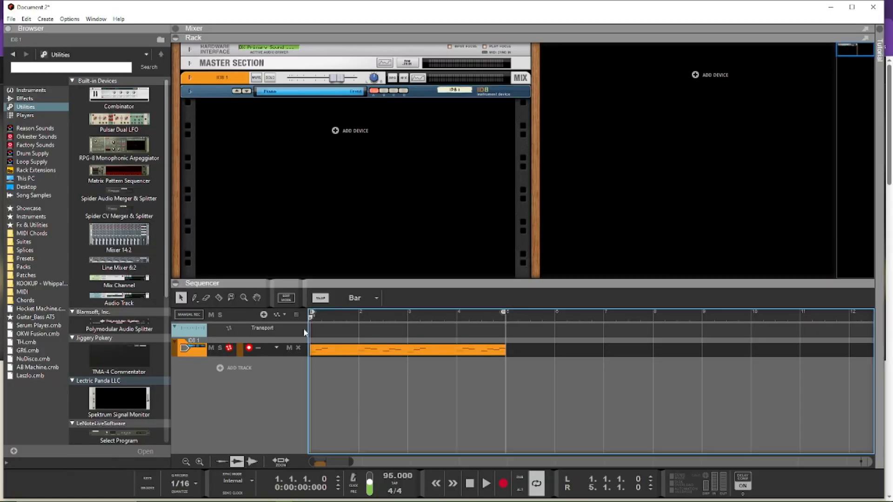
pyautogui.press('space')
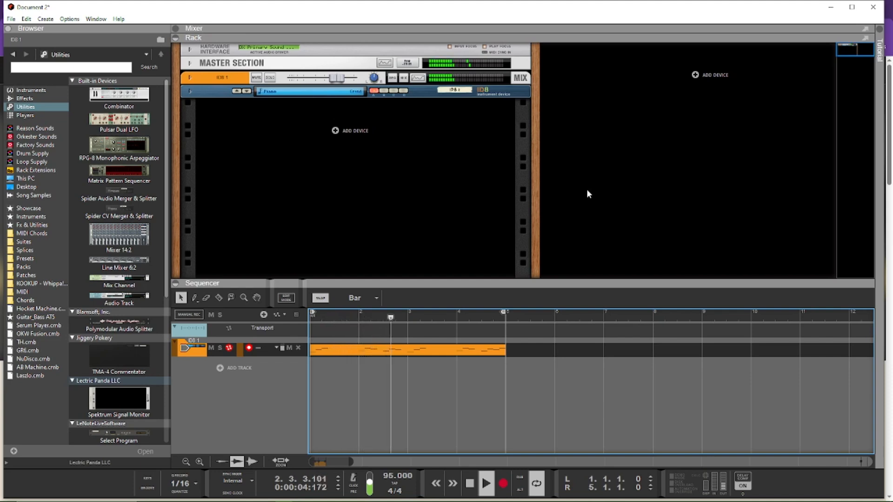
pyautogui.press('space')
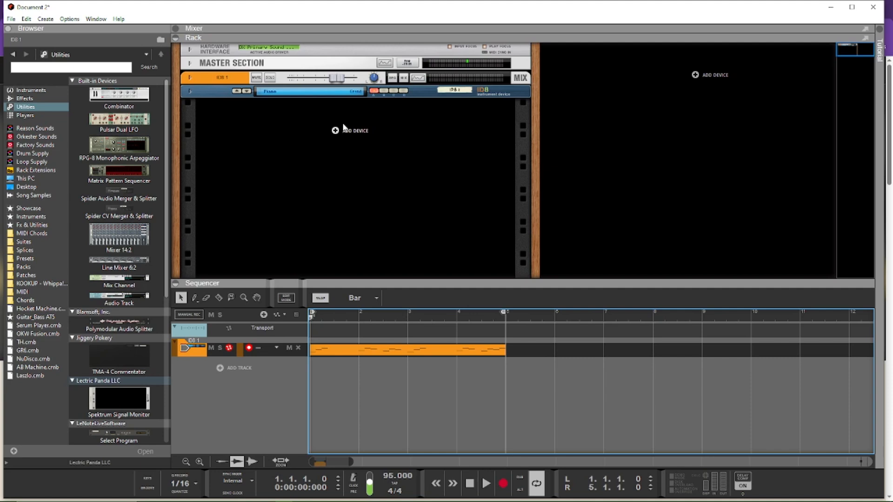
# Step: Create a Combinator in the rack and move the four-bar note clip from the ID8 track to the Combinator track
pyautogui.rightClick(360, 134)
pyautogui.moveTo(445, 227)
pyautogui.click(500, 236)
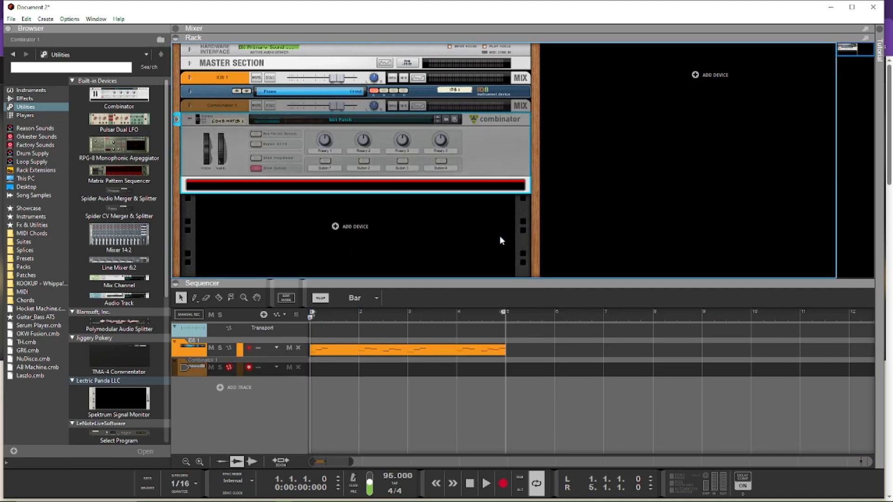
pyautogui.moveTo(403, 353); pyautogui.dragTo(415, 375)
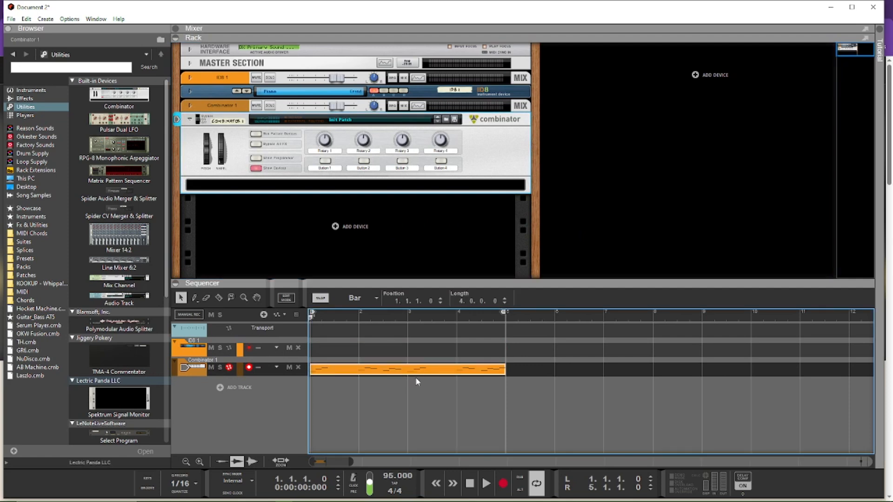
# Step: Add a Mixer 14:2 inside the empty Combinator
pyautogui.click(254, 199)
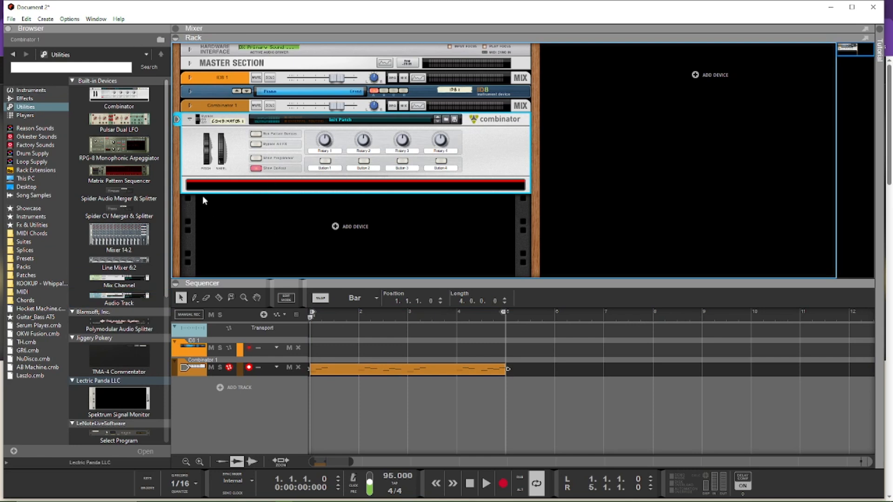
pyautogui.scroll(-1, 140, 235)
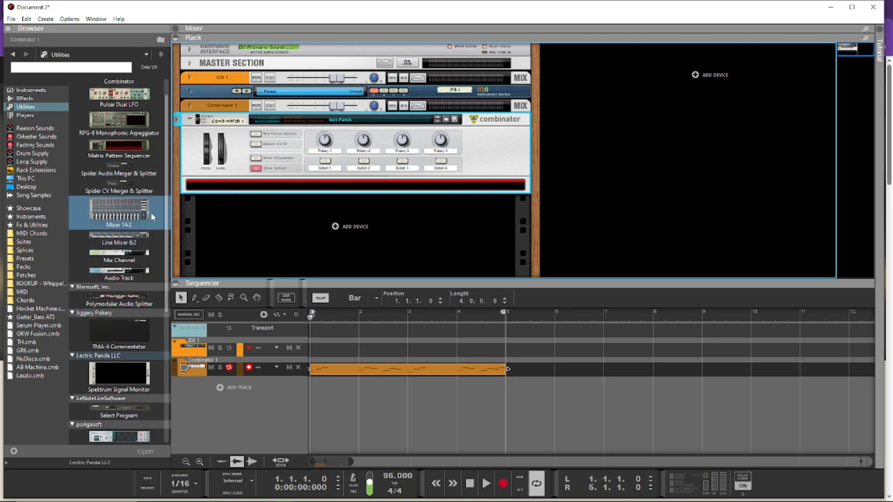
pyautogui.scroll(1, 155, 216)
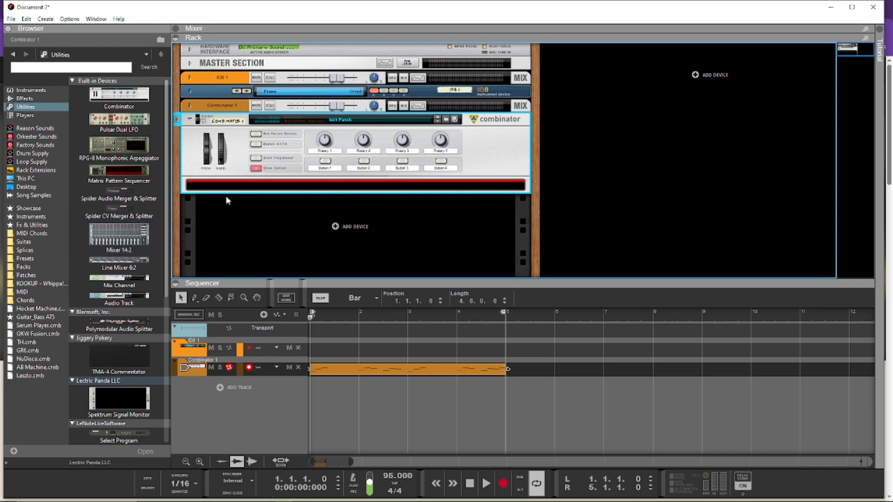
pyautogui.click(137, 247)
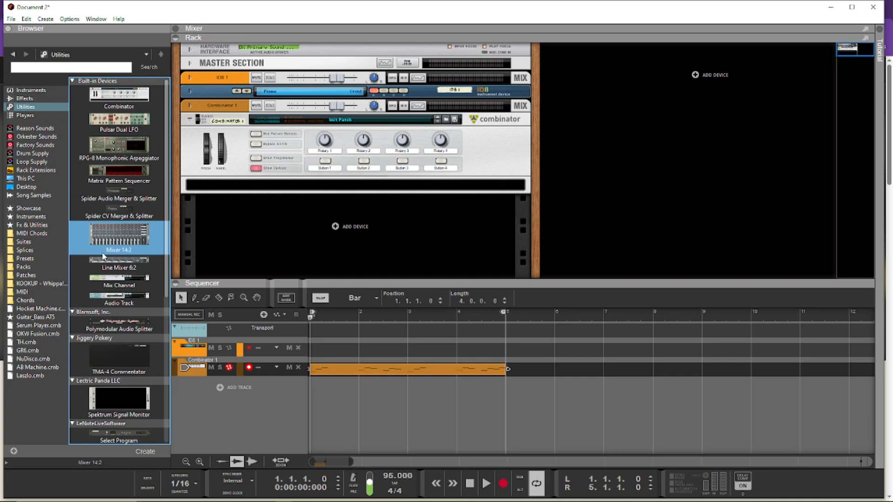
pyautogui.moveTo(122, 241); pyautogui.dragTo(220, 192)
pyautogui.scroll(-2, 576, 184)
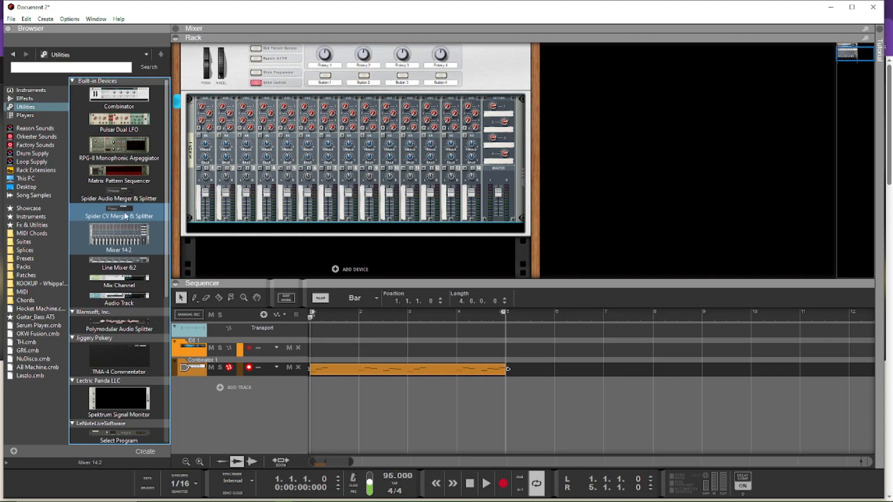
# Step: Add a Select Program utility below the mixer inside the Combinator
pyautogui.scroll(-5, 117, 177)
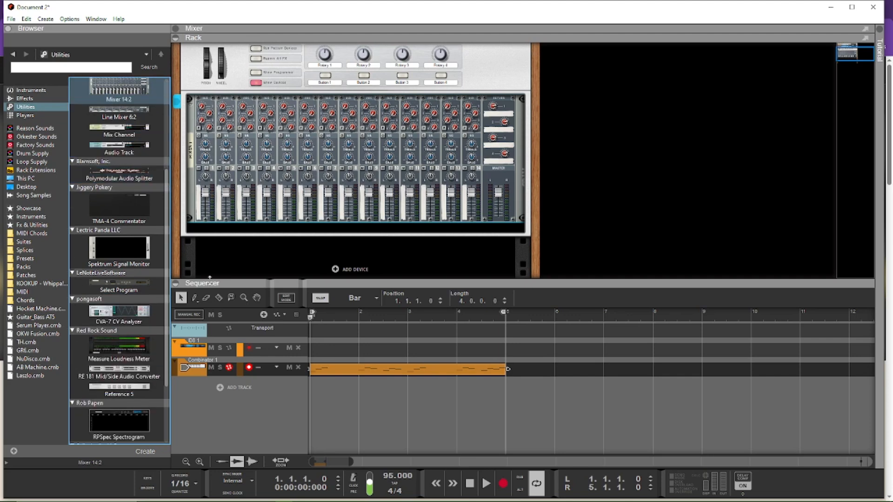
pyautogui.click(134, 288)
pyautogui.moveTo(136, 290); pyautogui.dragTo(256, 222)
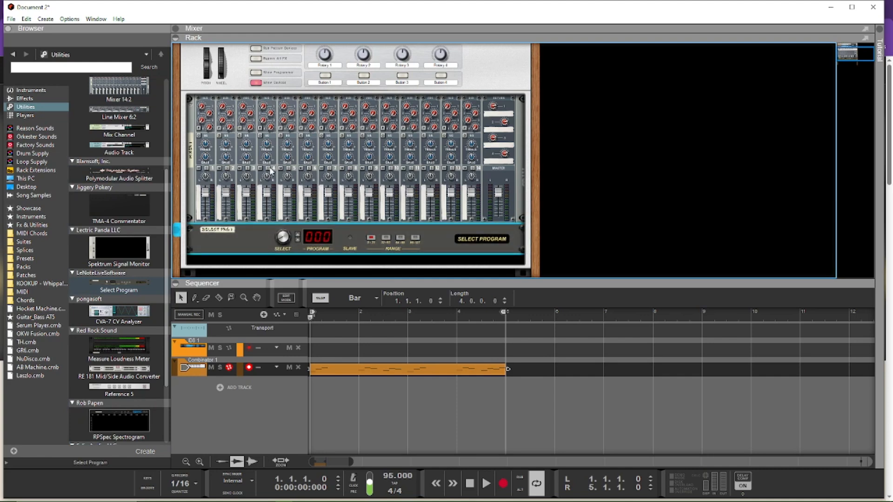
# Step: Add a Pulsar Dual LFO below Select Program inside the Combinator
pyautogui.scroll(-2, 267, 170)
pyautogui.scroll(5, 123, 146)
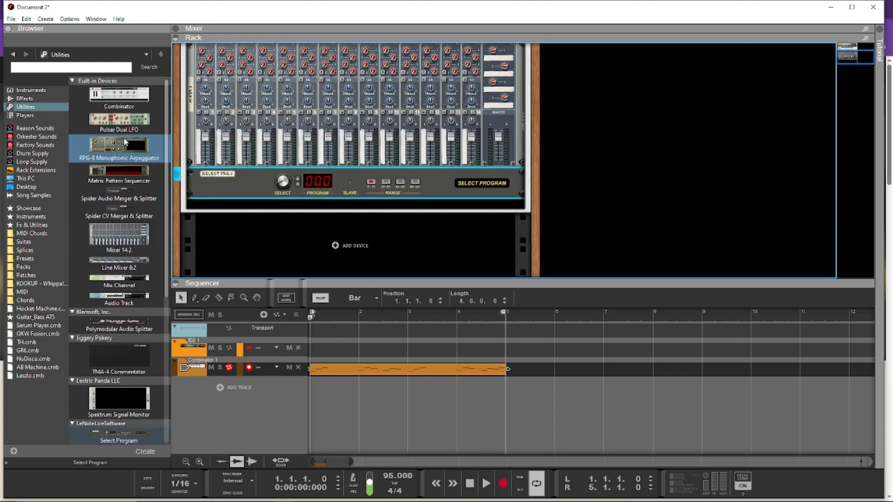
pyautogui.click(155, 124)
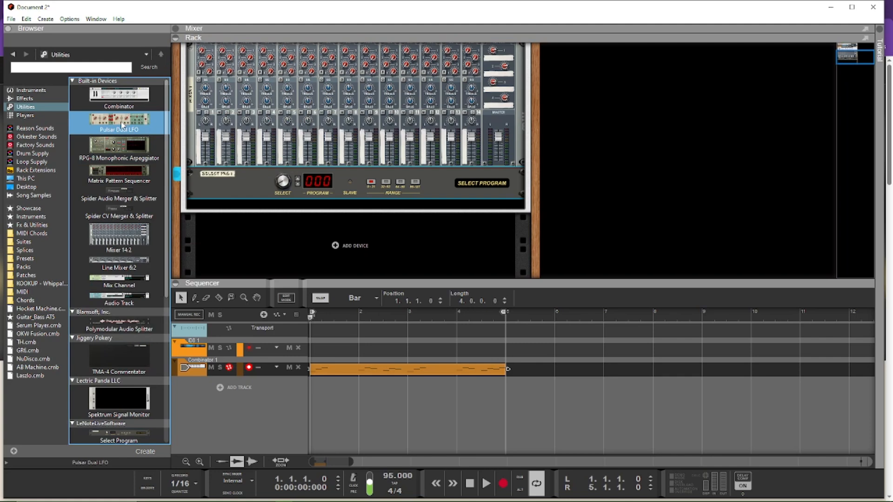
pyautogui.moveTo(122, 125); pyautogui.dragTo(247, 206)
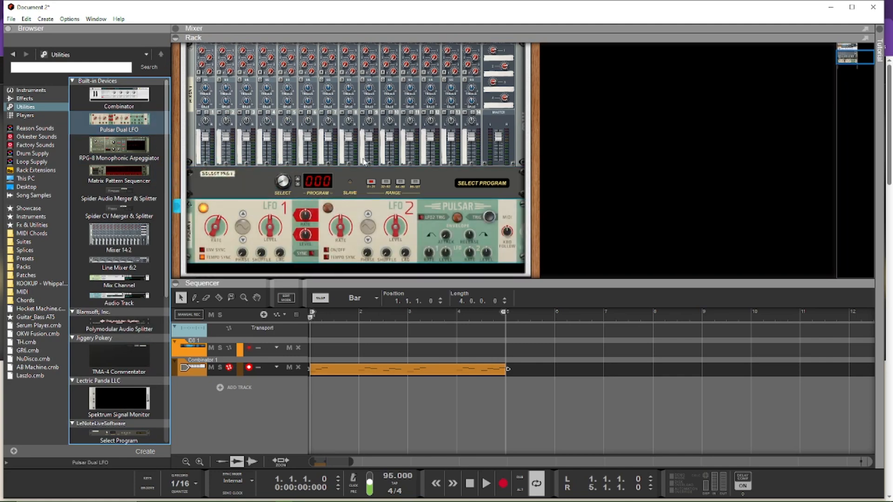
# Step: Add a Receive Notes player with an ID8 piano instrument below the Pulsar inside the Combinator
pyautogui.scroll(-3, 405, 196)
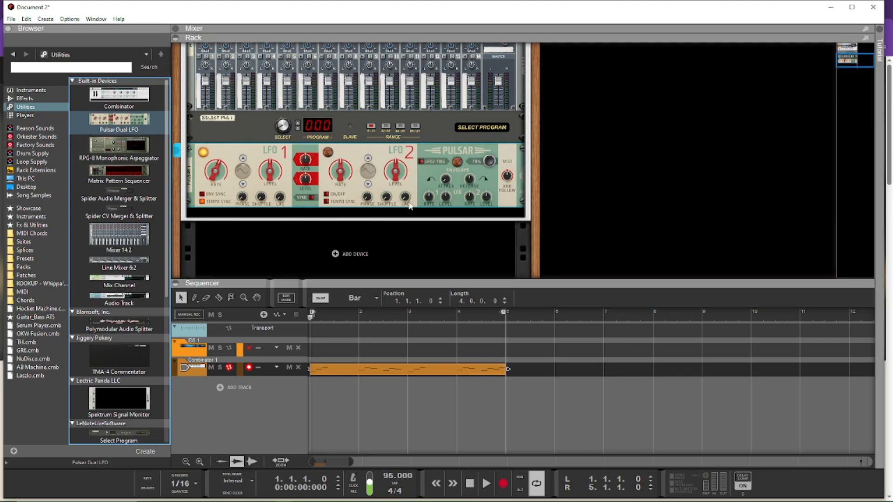
pyautogui.click(415, 221)
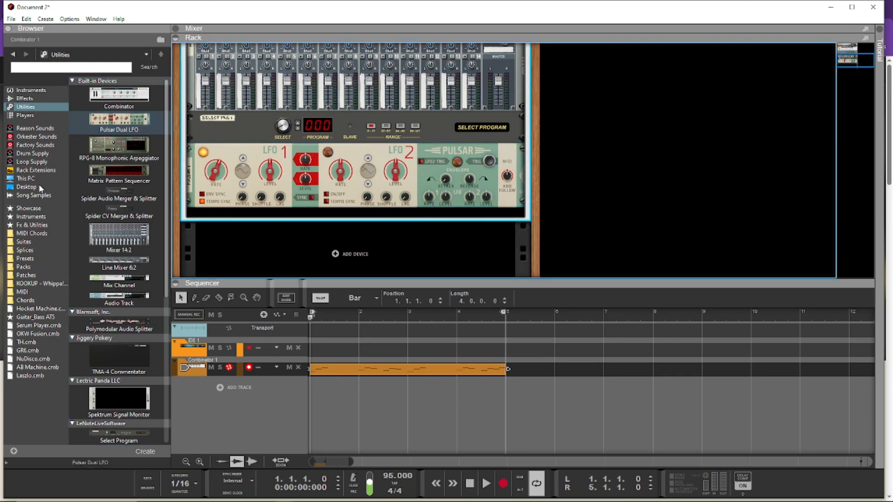
pyautogui.click(40, 115)
pyautogui.click(116, 233)
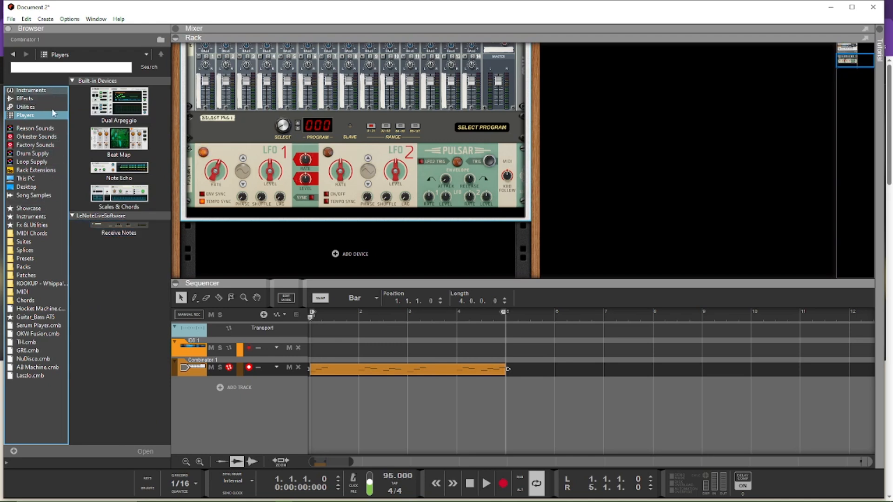
pyautogui.moveTo(117, 234); pyautogui.dragTo(250, 214)
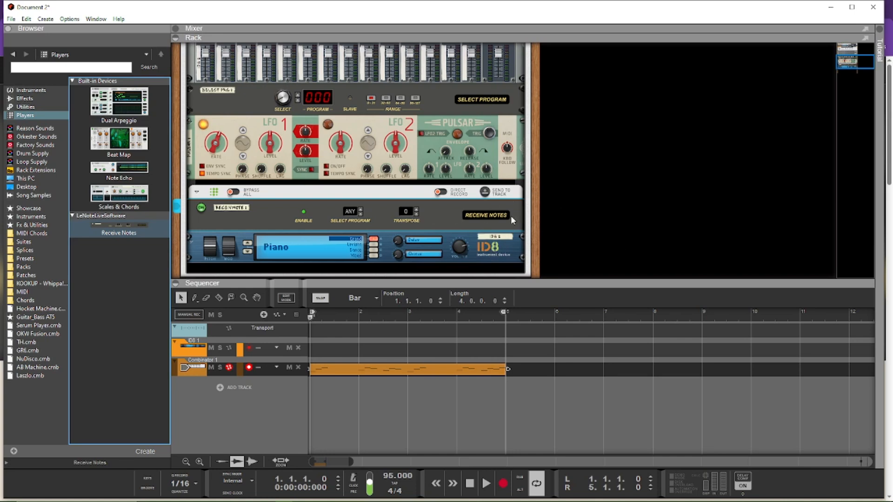
# Step: Cable the Receive Notes player's In Enable to output 0 of Select Program on the rear of the rack
pyautogui.press('Tab')
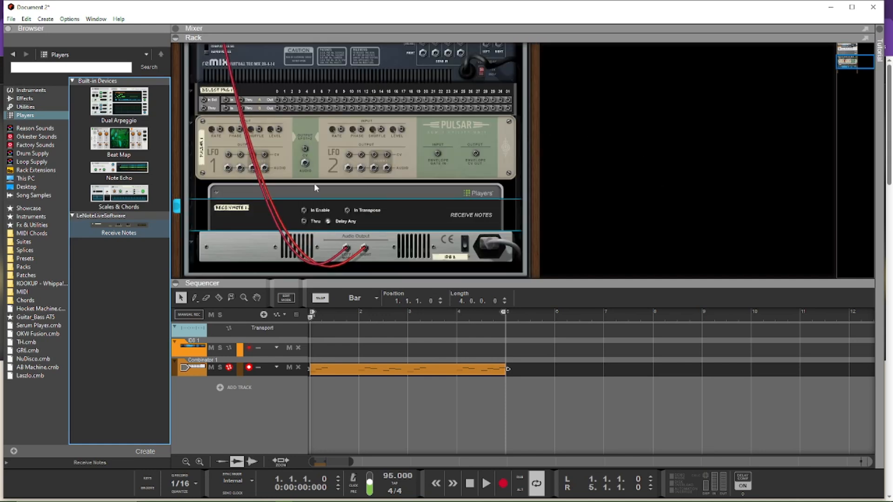
pyautogui.moveTo(303, 211); pyautogui.dragTo(277, 106)
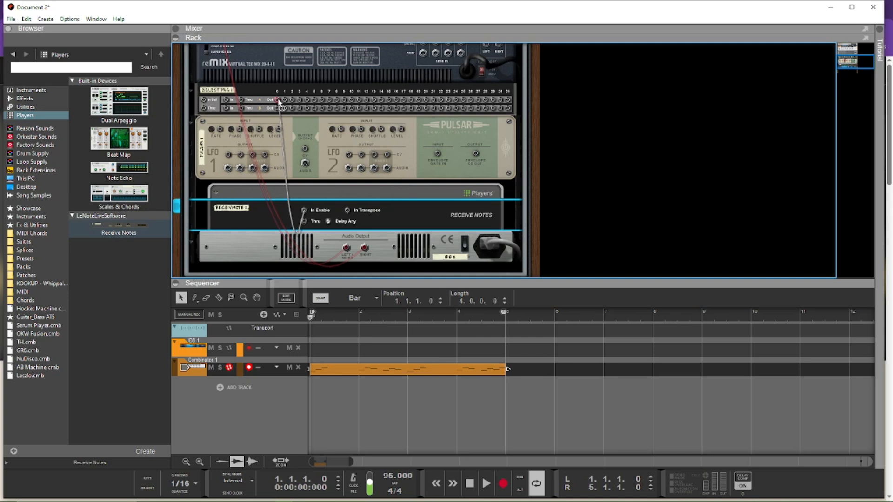
pyautogui.moveTo(277, 99); pyautogui.dragTo(278, 100)
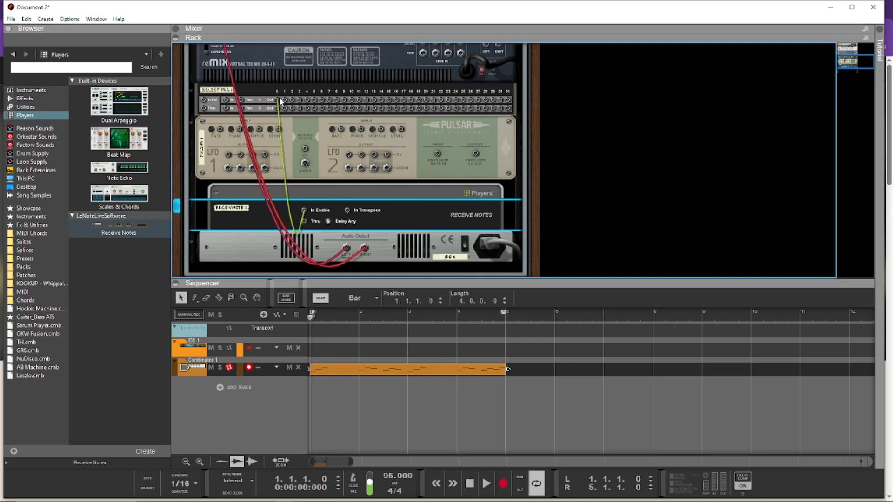
pyautogui.press('Tab')
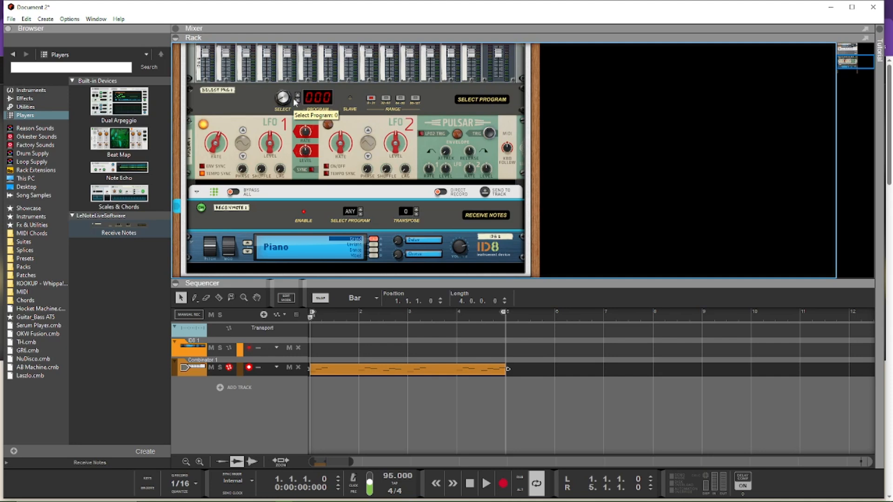
# Step: Check the ID8's audio cabling into channel 1 on the mixer's rear and return to the rack's front
pyautogui.press('Tab')
pyautogui.scroll(5, 209, 87)
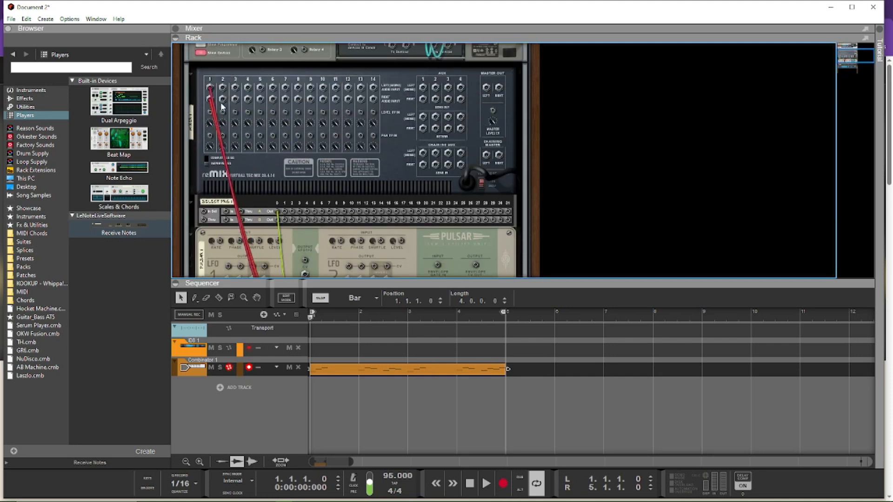
pyautogui.scroll(-5, 209, 87)
pyautogui.scroll(5, 251, 103)
pyautogui.scroll(-2, 241, 119)
pyautogui.press('Tab')
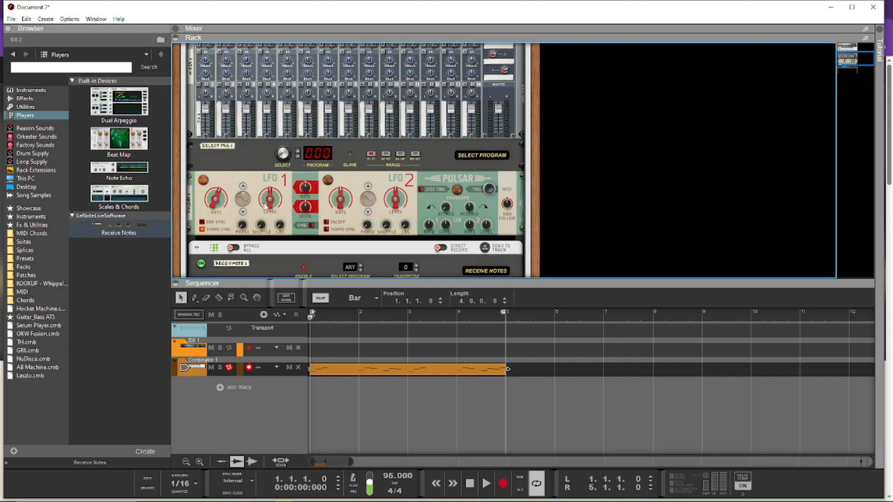
# Step: Duplicate the Receive Notes player together with its ID8 piano directly below the originals inside the Combinator
pyautogui.scroll(-2, 265, 206)
pyautogui.click(277, 211)
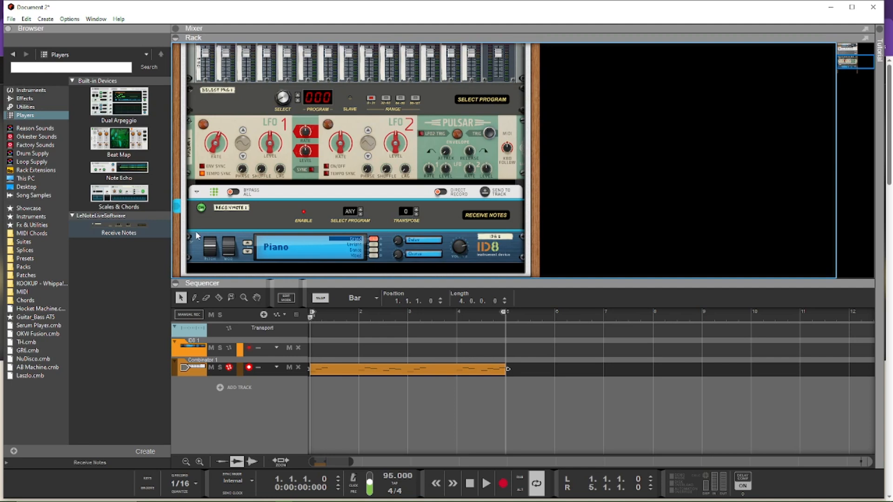
pyautogui.click(202, 252)
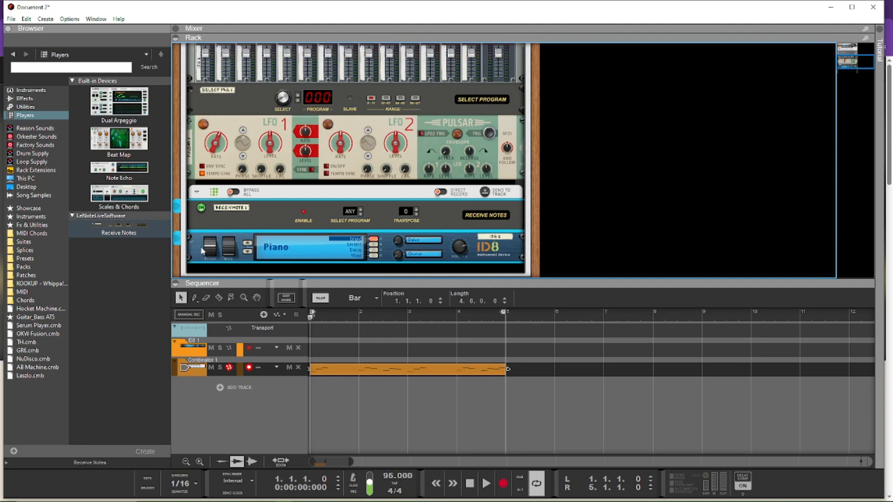
pyautogui.scroll(-2, 258, 210)
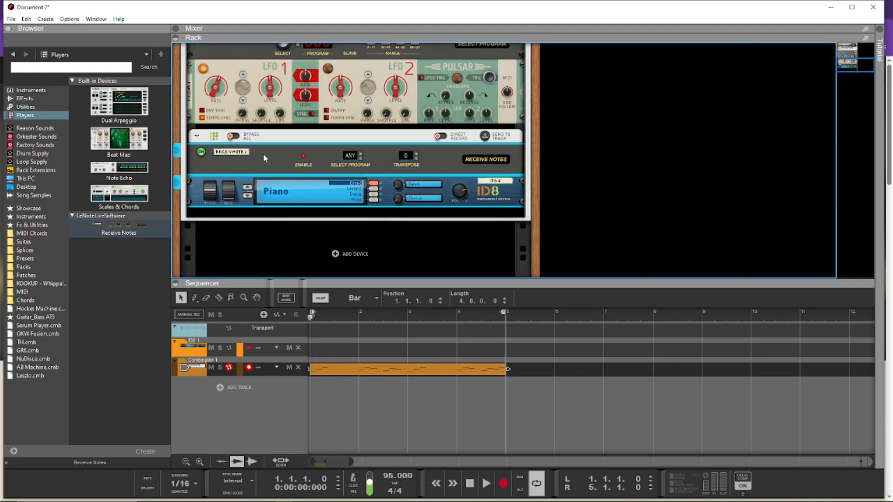
pyautogui.moveTo(267, 163); pyautogui.dragTo(273, 217)
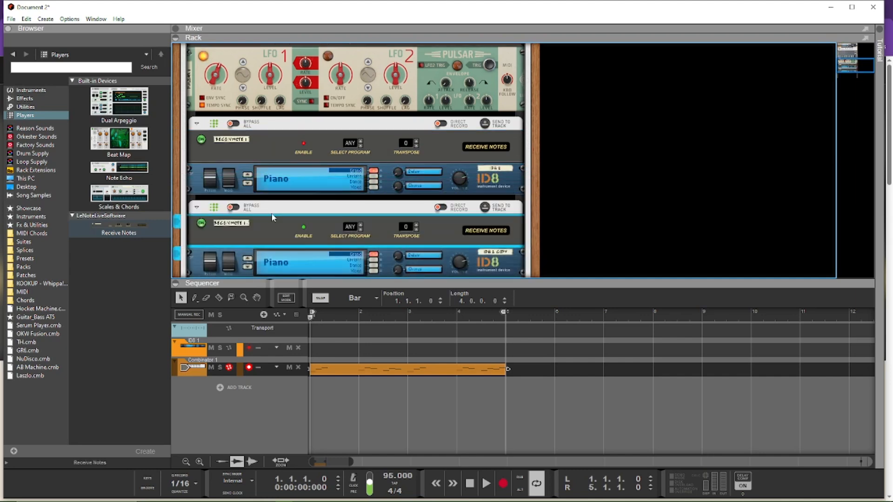
pyautogui.scroll(3, 273, 217)
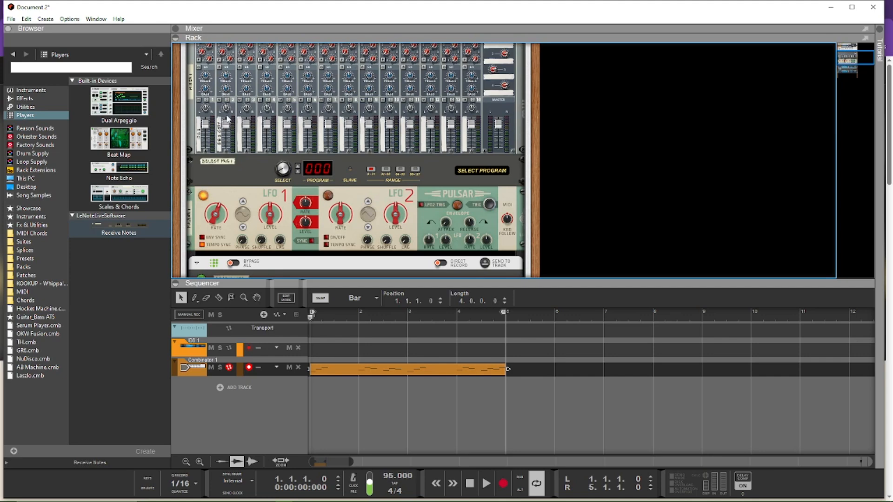
# Step: Cable the duplicated Receive Notes player's In Enable to output 1 of Select Program on the rack's rear
pyautogui.scroll(-5, 228, 117)
pyautogui.press('Tab')
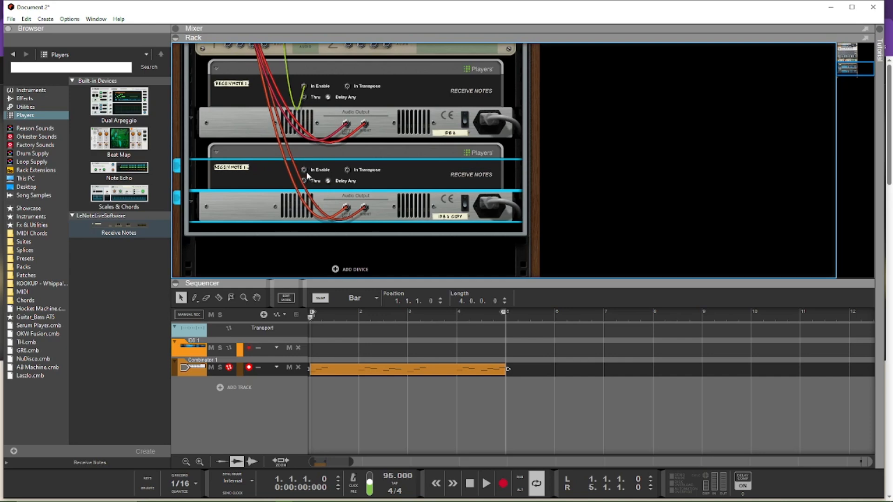
pyautogui.moveTo(304, 171); pyautogui.dragTo(285, 135)
pyautogui.scroll(-5, 284, 133)
pyautogui.press('Tab')
# Step: Make three more copies of the Receive Notes and ID8 piano pair, stacked below the existing two pairs
pyautogui.scroll(-1, 324, 210)
pyautogui.scroll(-2, 324, 210)
pyautogui.moveTo(275, 140)
pyautogui.mouseDown()
pyautogui.moveTo(289, 210)
pyautogui.moveTo(281, 144)
pyautogui.mouseUp()
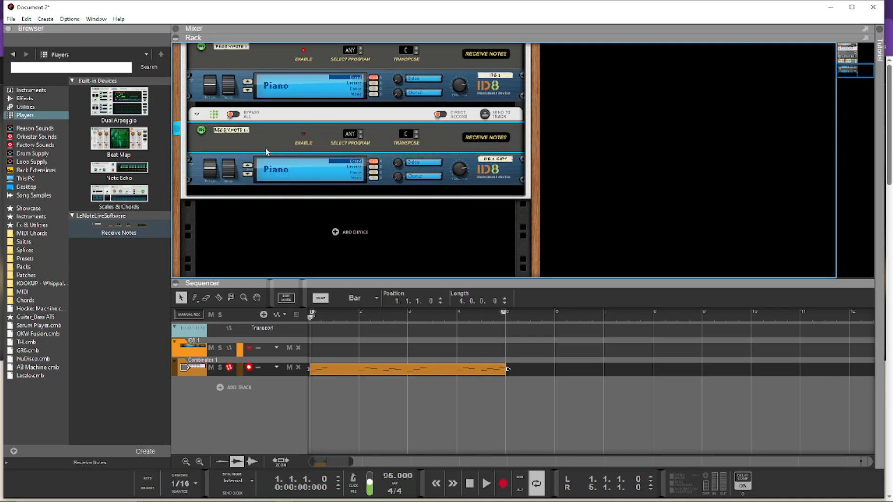
pyautogui.click(208, 185)
pyautogui.moveTo(267, 143); pyautogui.dragTo(270, 194)
pyautogui.scroll(-2, 304, 215)
pyautogui.moveTo(257, 113); pyautogui.dragTo(274, 172)
pyautogui.scroll(-2, 274, 171)
pyautogui.moveTo(270, 131); pyautogui.dragTo(268, 173)
# Step: Cable the In Enable inputs of the three newest Receive Notes players to outputs 2, 3 and 4 of Select Program
pyautogui.scroll(4, 320, 170)
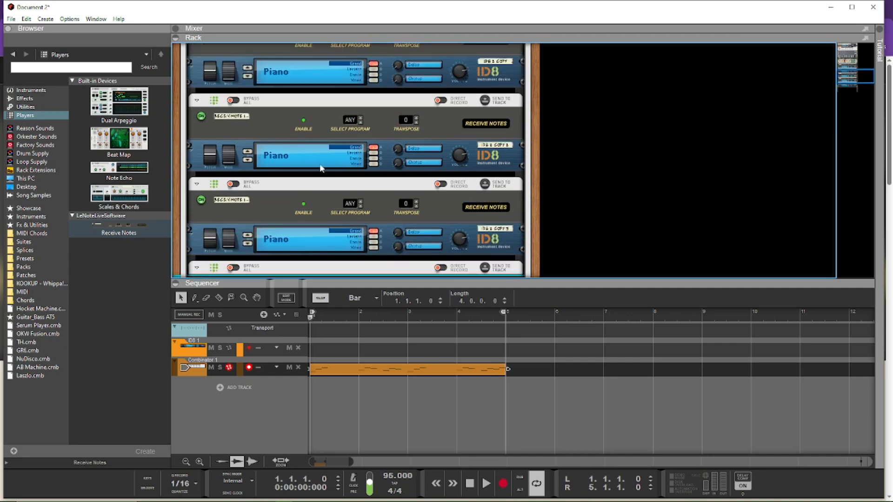
pyautogui.press('Tab')
pyautogui.scroll(2, 317, 93)
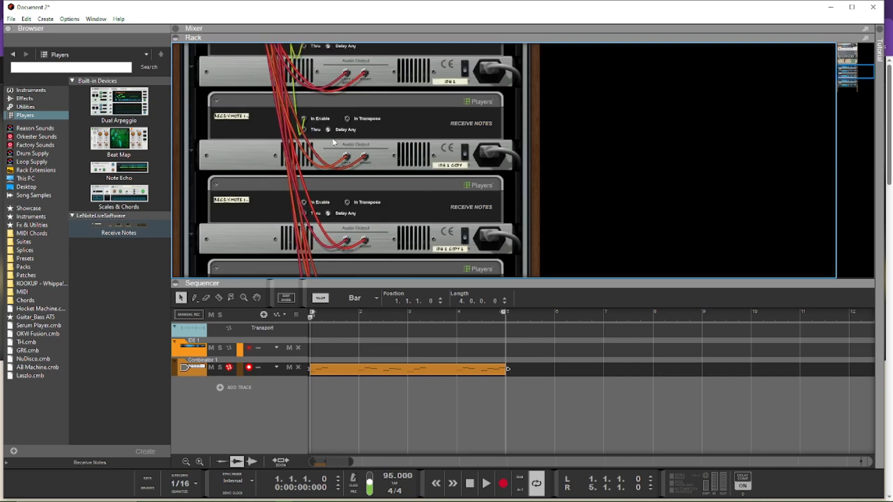
pyautogui.scroll(7, 310, 71)
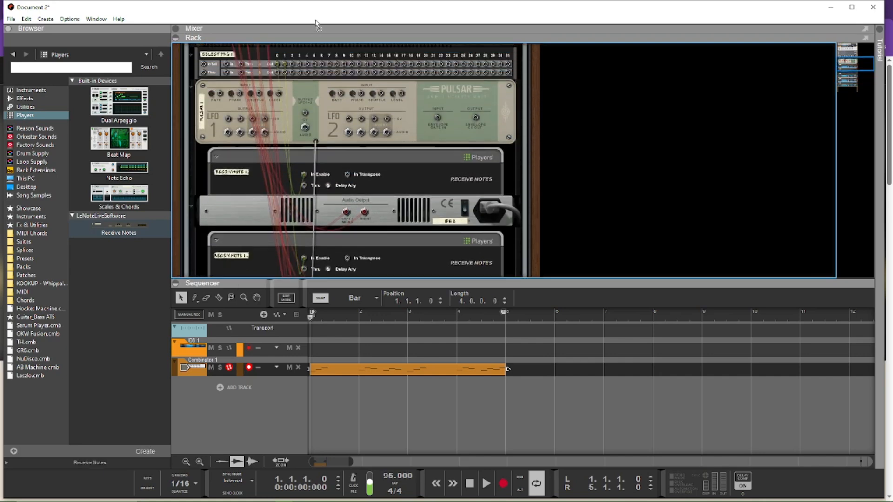
pyautogui.moveTo(291, 122); pyautogui.dragTo(291, 120)
pyautogui.scroll(-11, 389, 168)
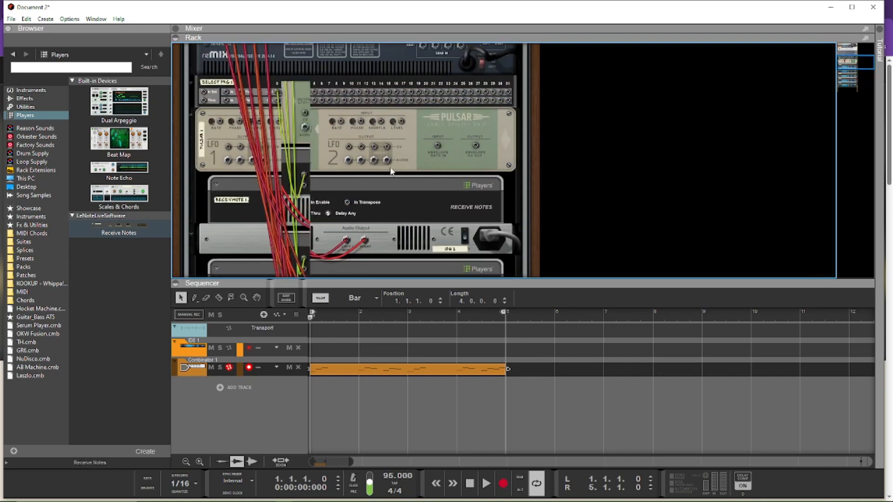
pyautogui.moveTo(305, 177); pyautogui.dragTo(327, 5)
pyautogui.moveTo(360, 53); pyautogui.dragTo(302, 124)
pyautogui.scroll(-6, 326, 163)
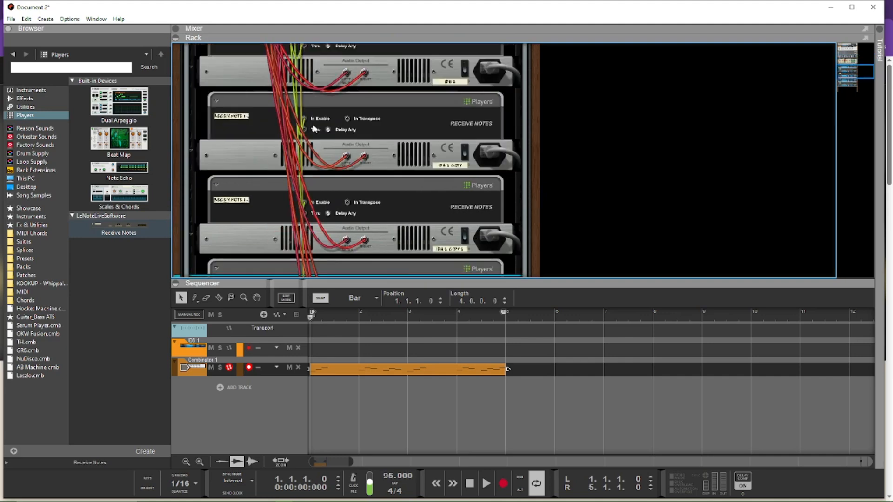
pyautogui.moveTo(306, 145); pyautogui.dragTo(308, 102)
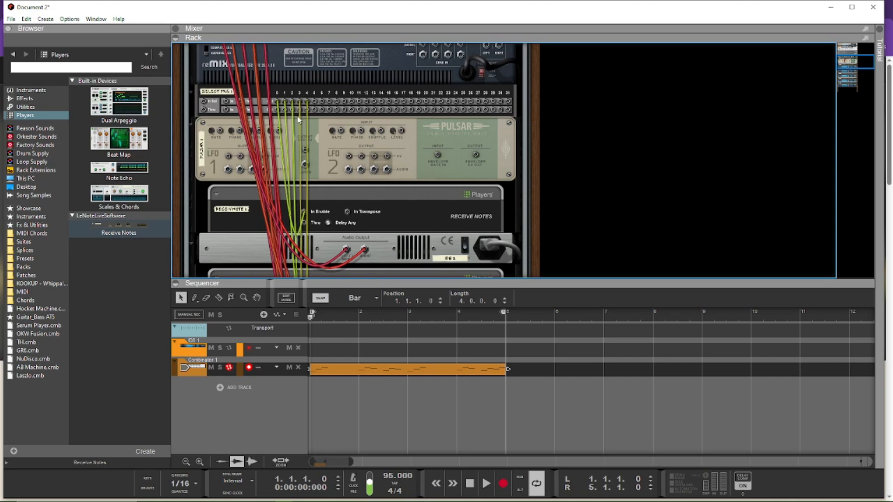
# Step: Show the Combinator's programmer on the front and choose the Select Program device for modulation routing
pyautogui.scroll(2, 273, 132)
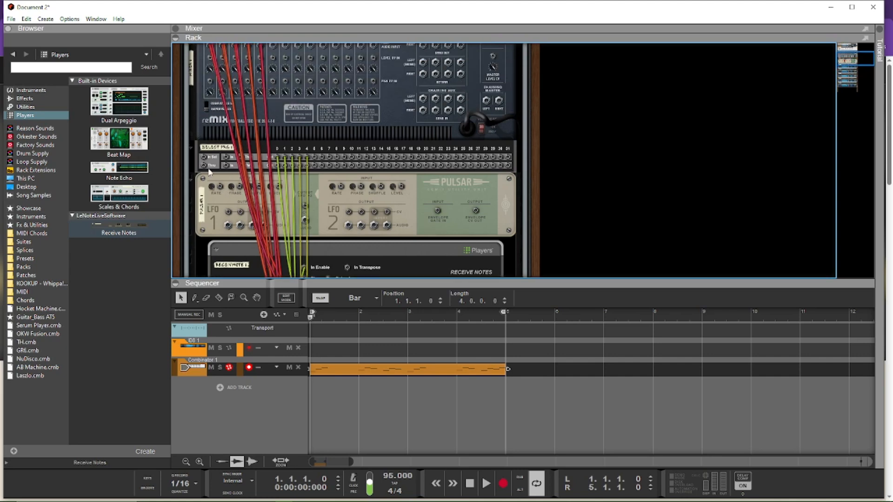
pyautogui.scroll(5, 214, 167)
pyautogui.press('Tab')
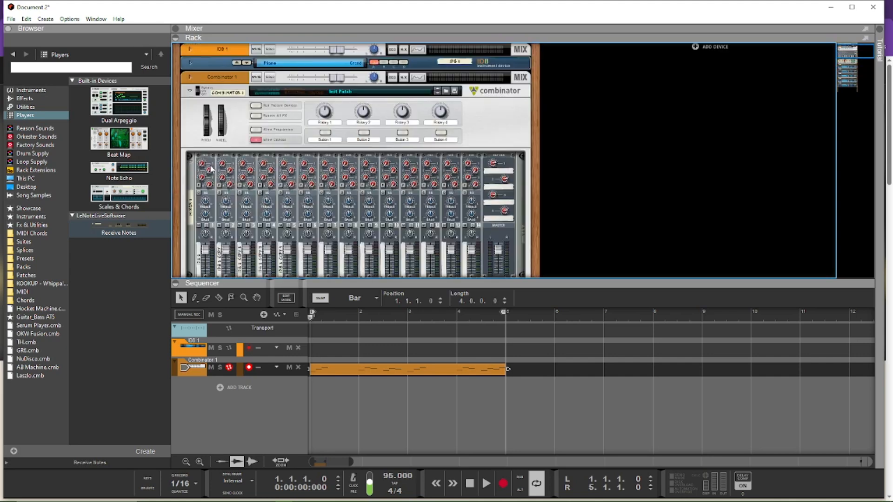
pyautogui.click(257, 133)
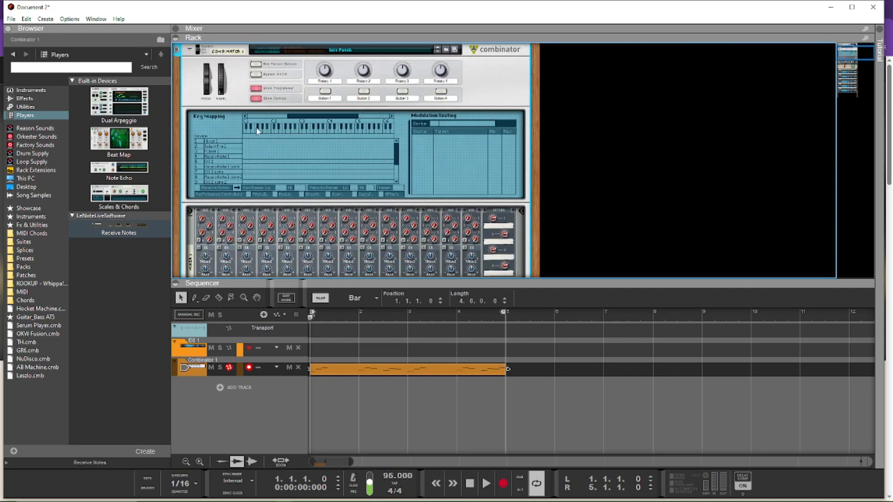
pyautogui.click(223, 147)
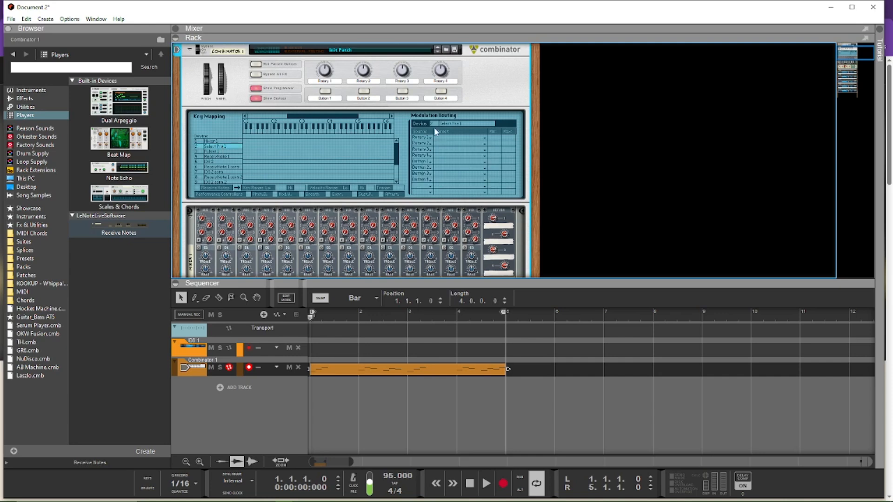
# Step: Route CV Input 1 to the Select Program target in the first row of the device's modulation routing
pyautogui.scroll(-3, 326, 193)
pyautogui.scroll(4, 252, 198)
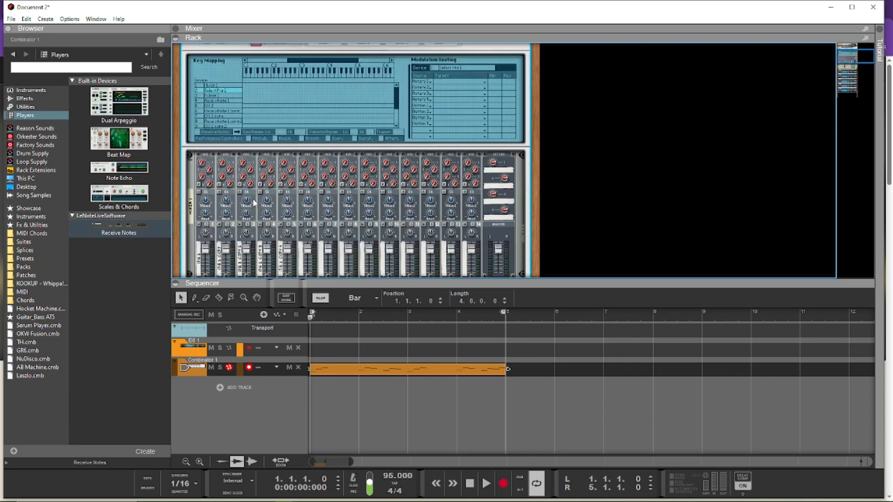
pyautogui.click(421, 167)
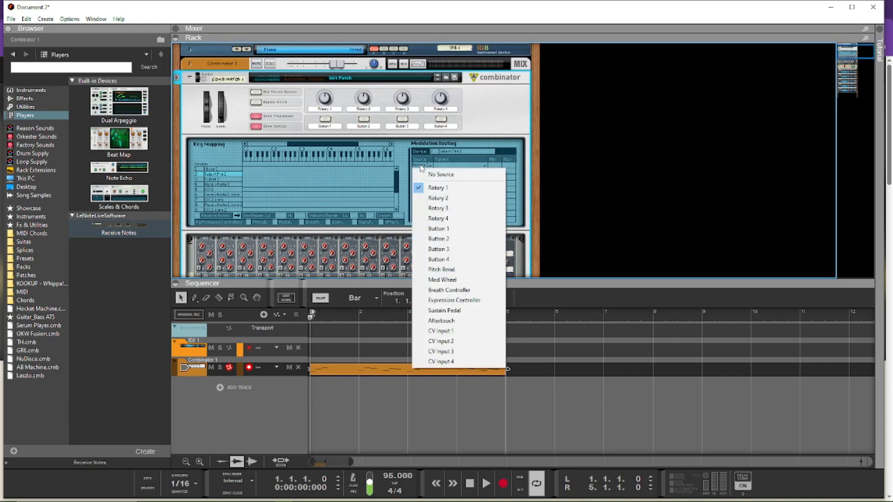
pyautogui.click(459, 332)
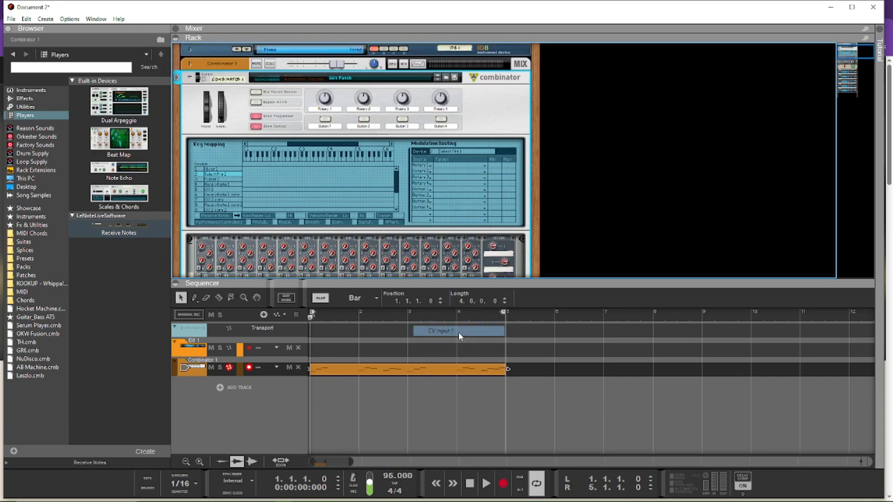
pyautogui.click(478, 170)
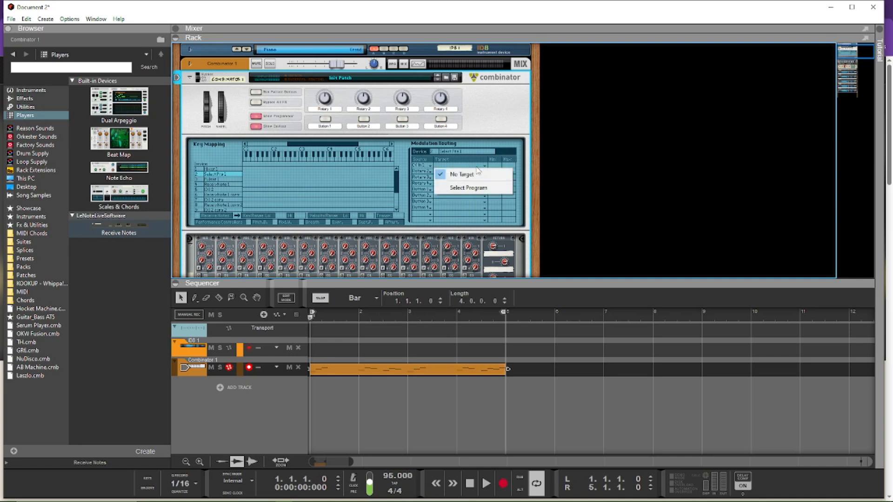
pyautogui.click(463, 190)
# Step: Cable the Pulsar's LFO 1 CV output to the Combinator programmer's CV1 input on the rack's rear
pyautogui.press('Tab')
pyautogui.scroll(-4, 291, 122)
pyautogui.scroll(-1, 289, 120)
pyautogui.scroll(-1, 274, 123)
pyautogui.scroll(3, 221, 198)
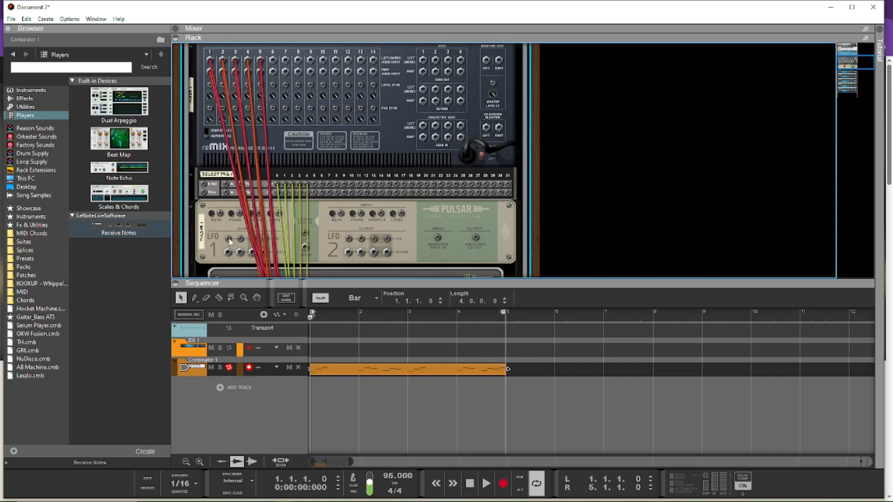
pyautogui.press('Tab')
pyautogui.press('Tab')
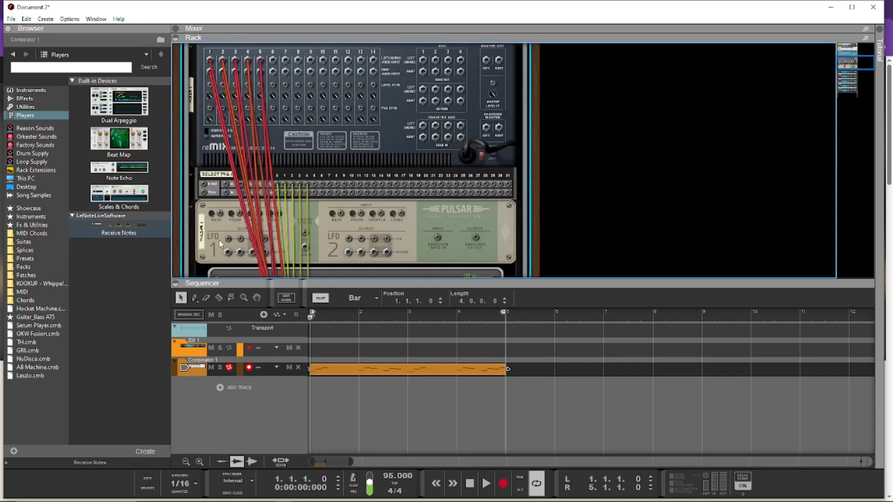
pyautogui.moveTo(228, 240); pyautogui.dragTo(255, 163)
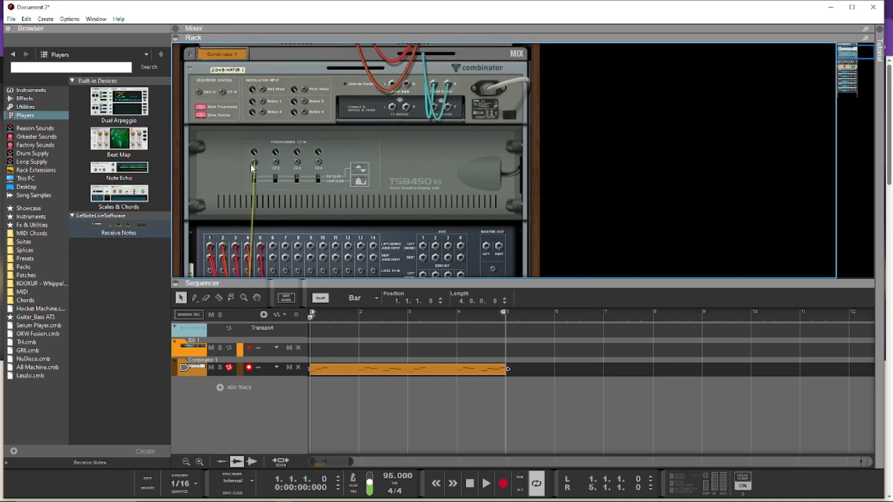
pyautogui.press('Tab')
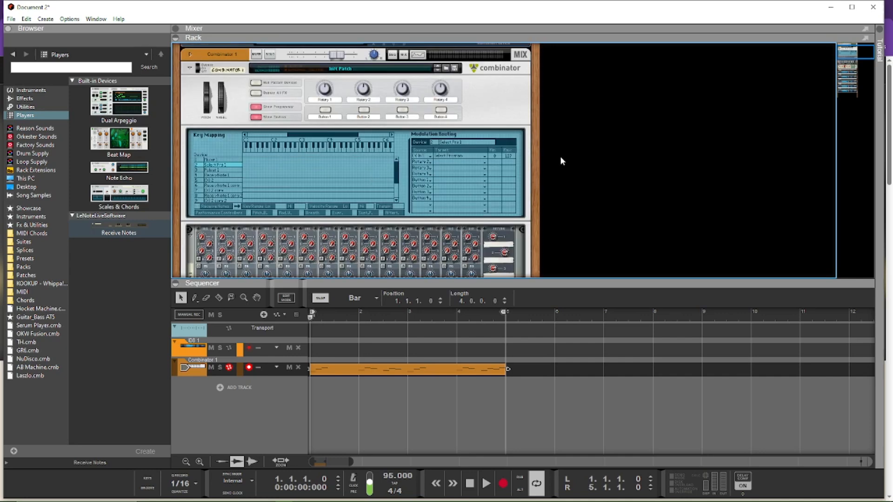
# Step: Lower the maximum of the CV Input 1 to Select Program routing to limit it to the five cabled outputs
pyautogui.scroll(-4, 561, 161)
pyautogui.scroll(-3, 538, 157)
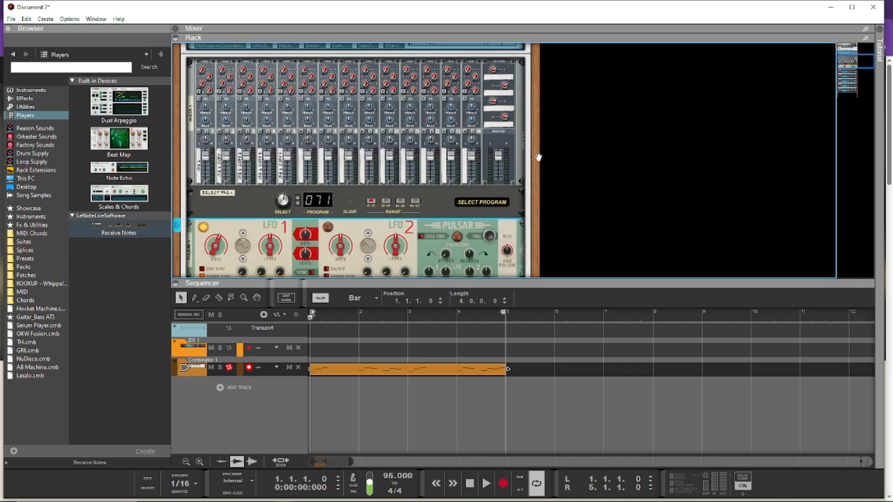
pyautogui.scroll(-2, 245, 166)
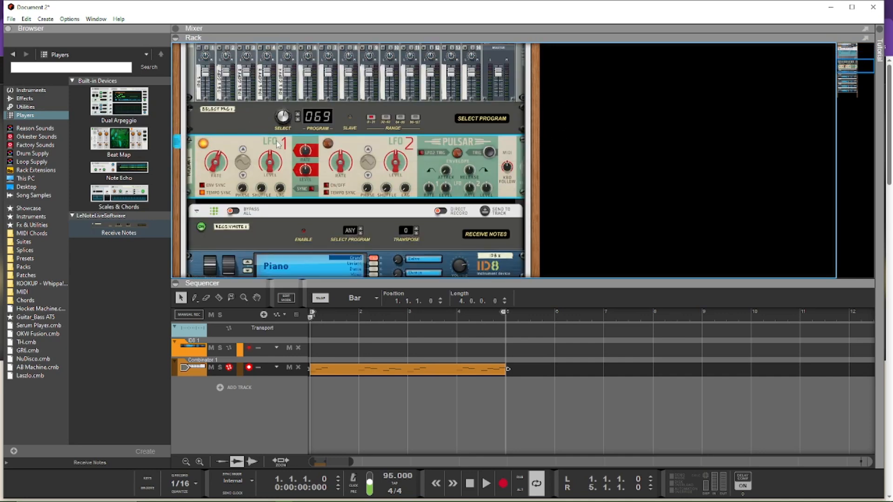
pyautogui.press('Tab')
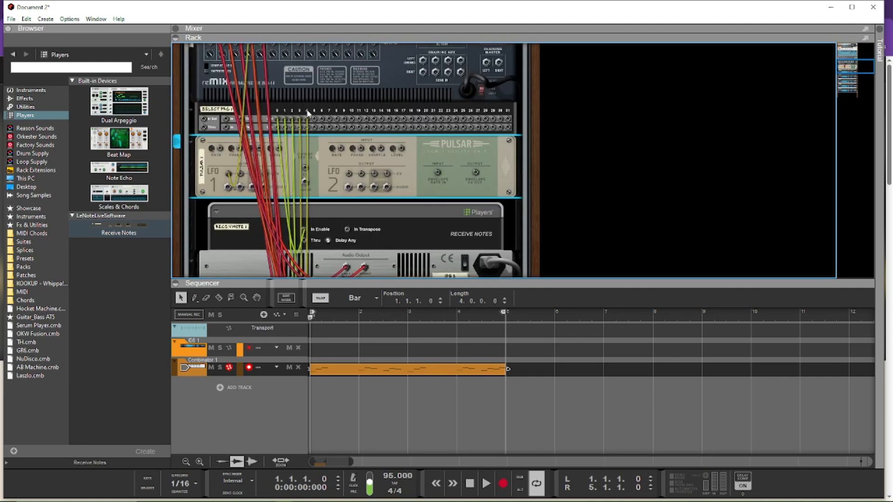
pyautogui.press('Tab')
pyautogui.scroll(5, 578, 132)
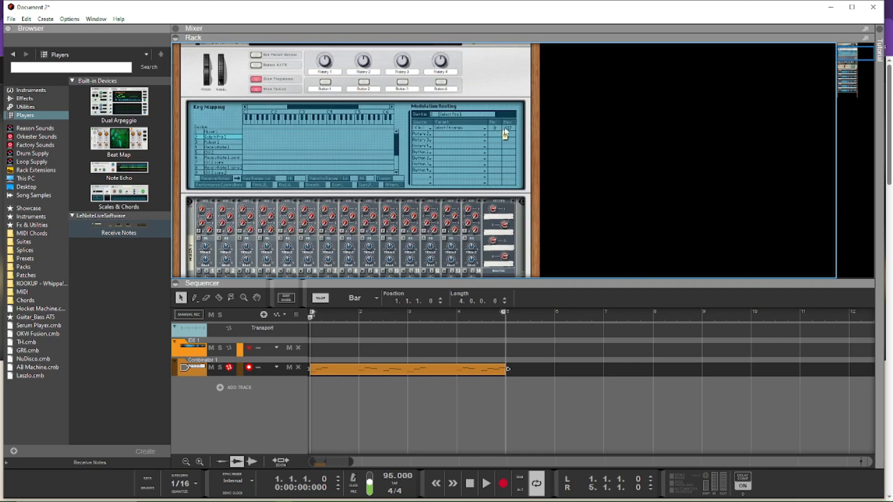
pyautogui.moveTo(506, 130); pyautogui.dragTo(514, 164)
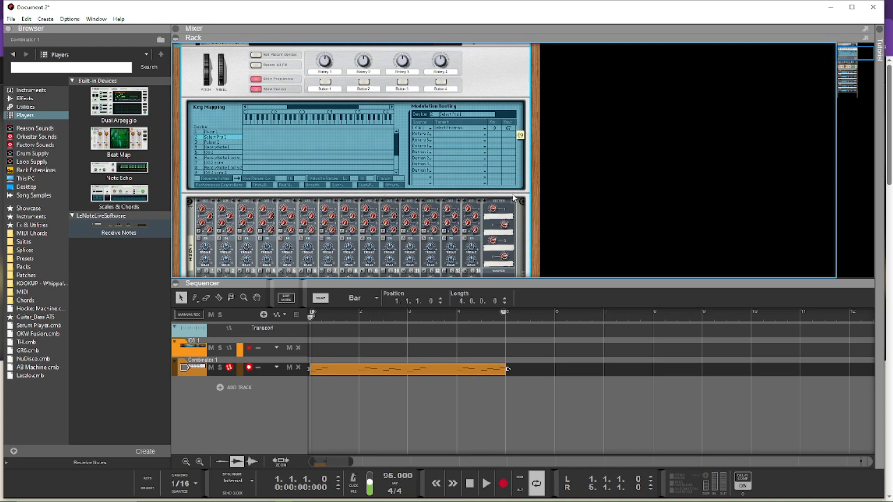
pyautogui.moveTo(520, 238); pyautogui.dragTo(522, 243)
# Step: Change the waveform of the Pulsar's LFO 1, raise its level and set its synced rate to 1/4
pyautogui.scroll(-3, 469, 110)
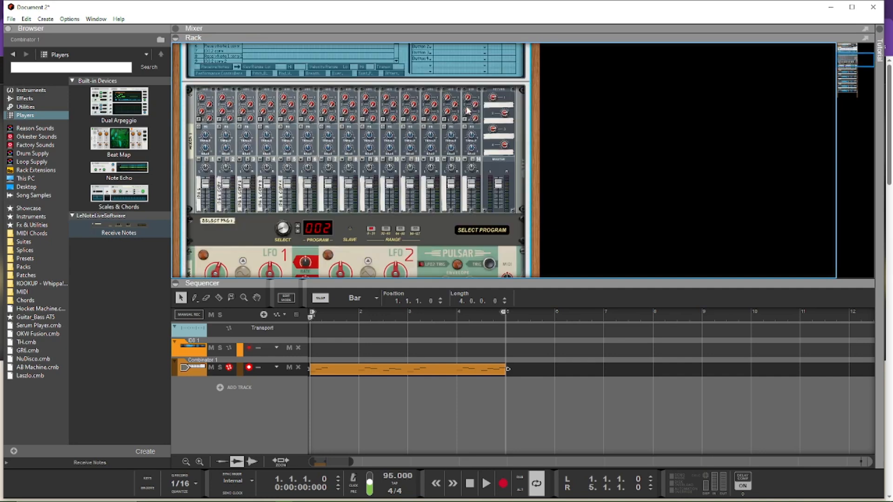
pyautogui.scroll(-2, 575, 97)
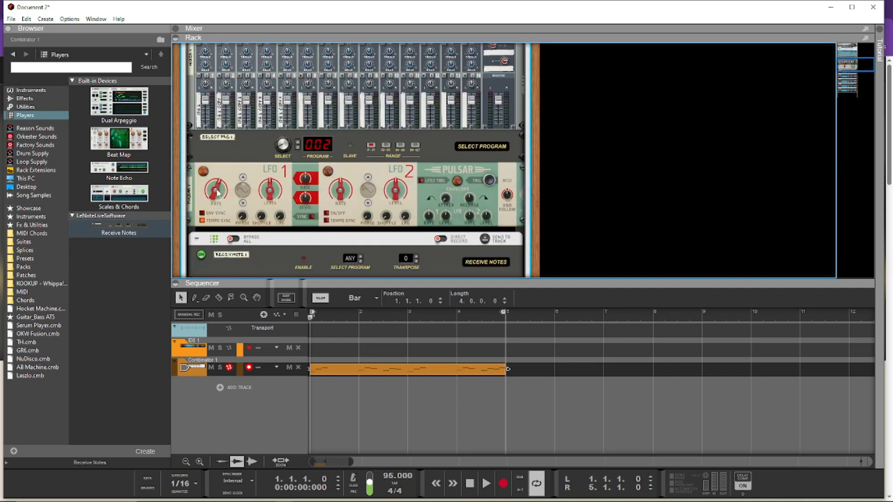
pyautogui.click(244, 178)
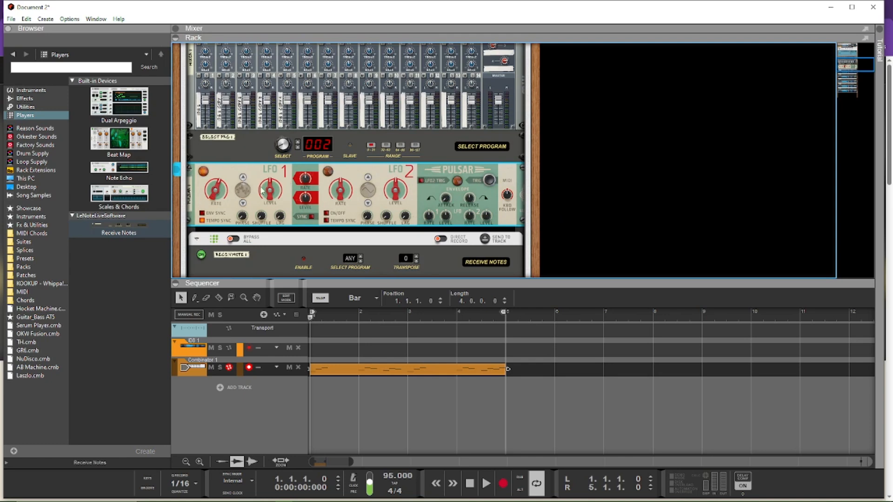
pyautogui.moveTo(271, 194); pyautogui.dragTo(267, 92)
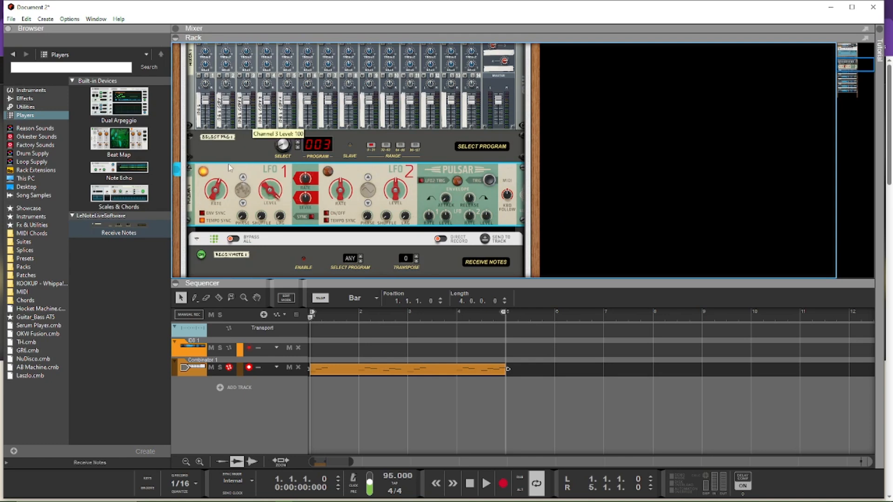
pyautogui.moveTo(216, 201); pyautogui.dragTo(217, 198)
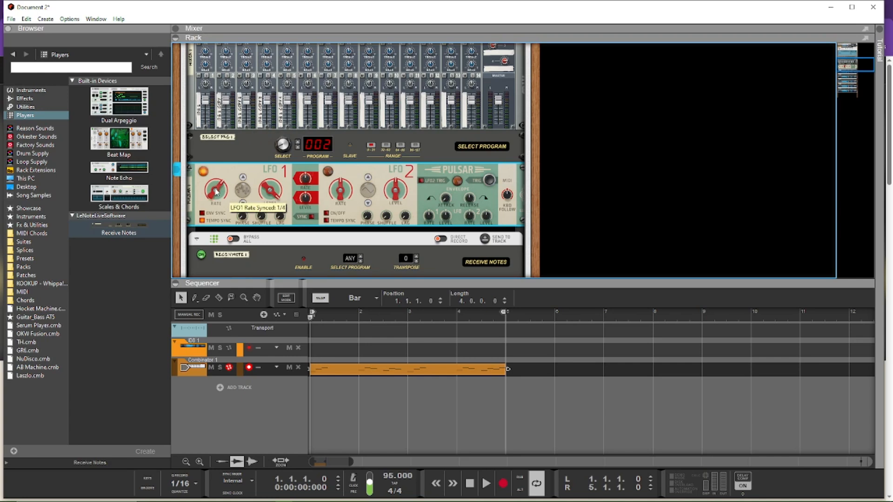
# Step: Inspect the notes in the Combinator track's clip and play the sequence while watching the mixer and Select Program
pyautogui.doubleClick(428, 371)
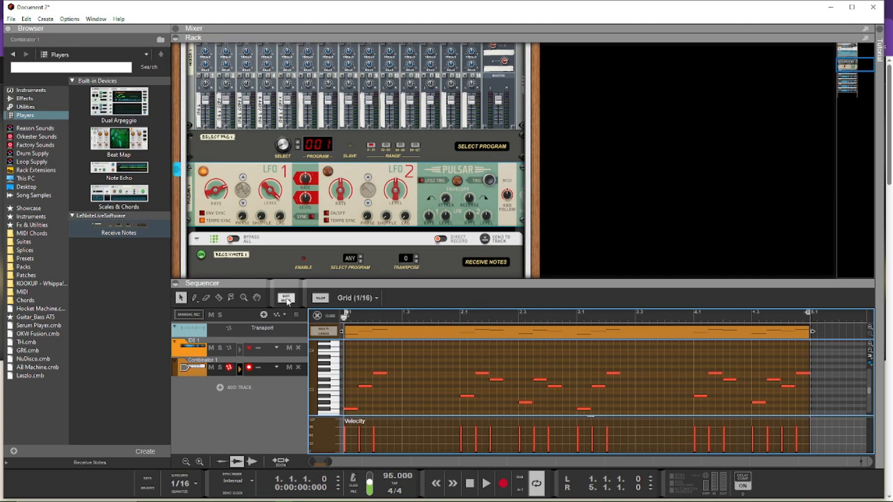
pyautogui.click(286, 298)
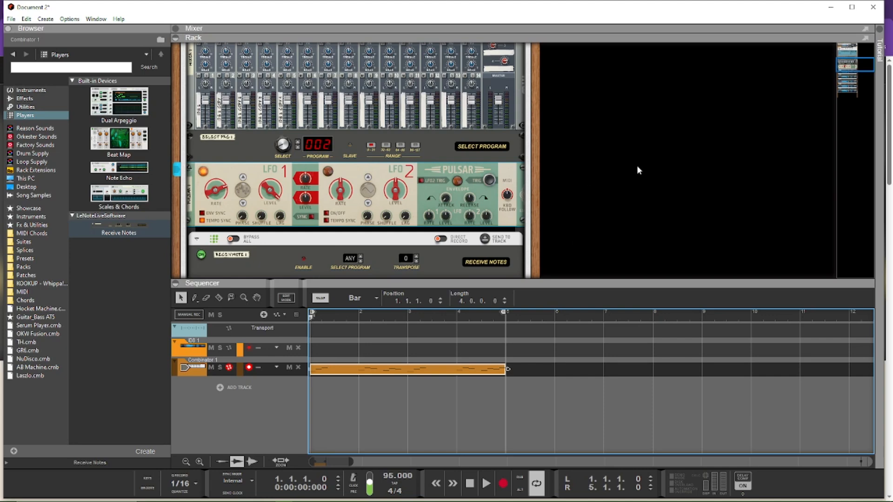
pyautogui.scroll(-4, 395, 141)
pyautogui.scroll(3, 395, 141)
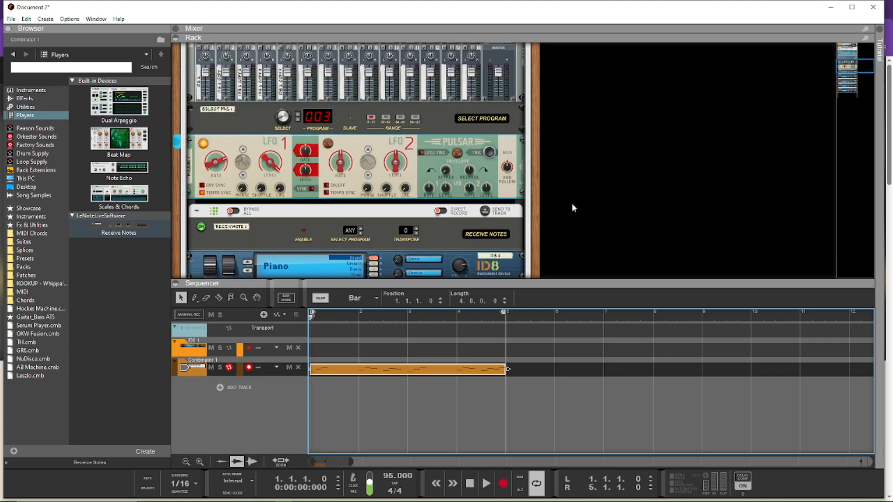
pyautogui.scroll(3, 557, 181)
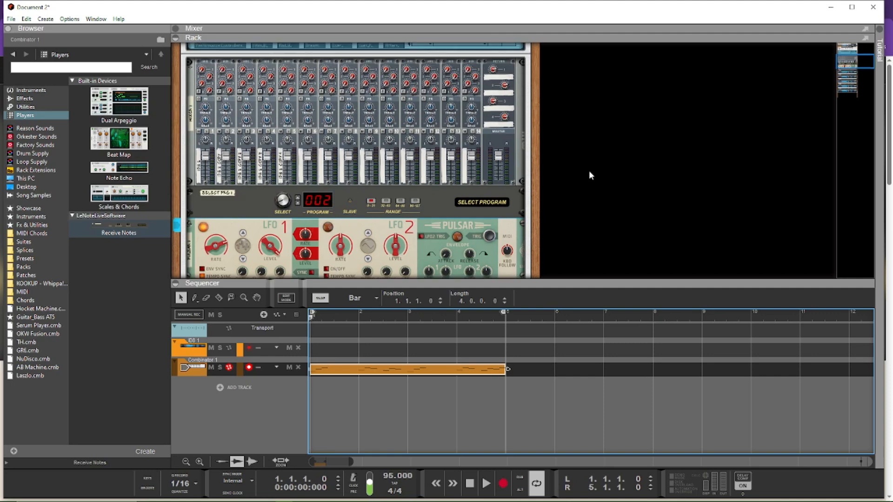
pyautogui.press('space')
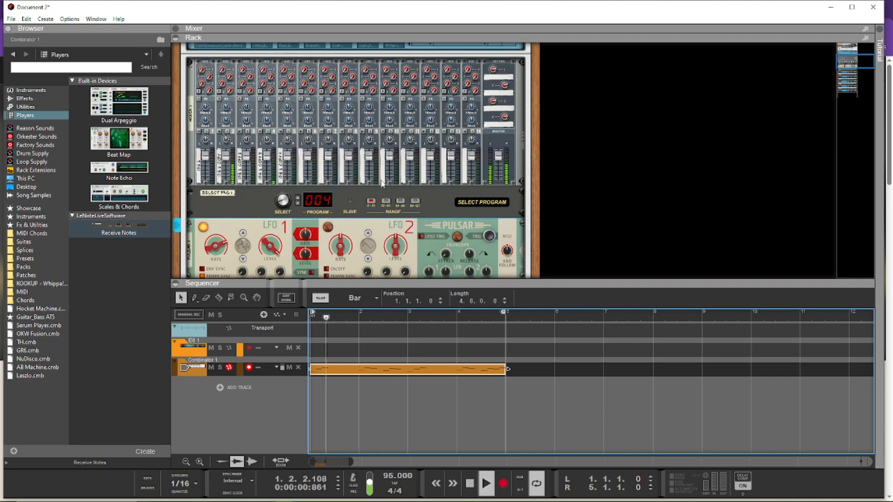
pyautogui.press('space')
# Step: Cable the mixer's master output to the Combinator's From Devices input on the rack's rear and play the sequence
pyautogui.scroll(10, 467, 219)
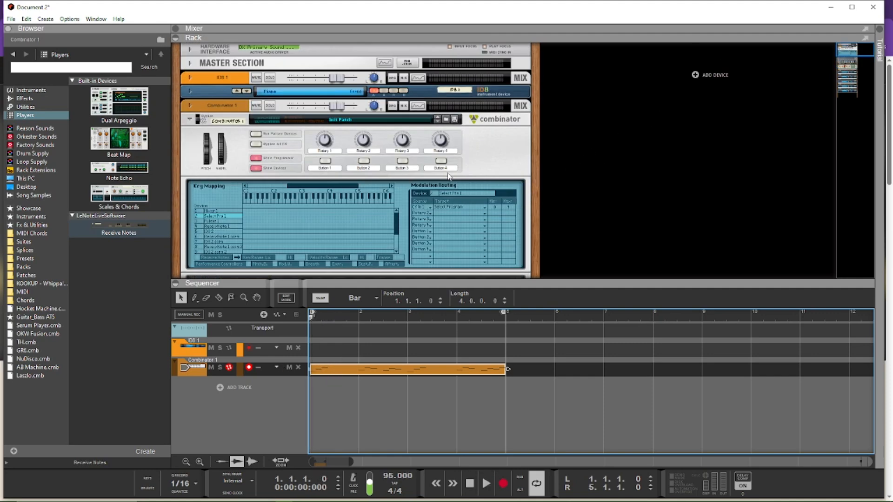
pyautogui.scroll(-2, 343, 160)
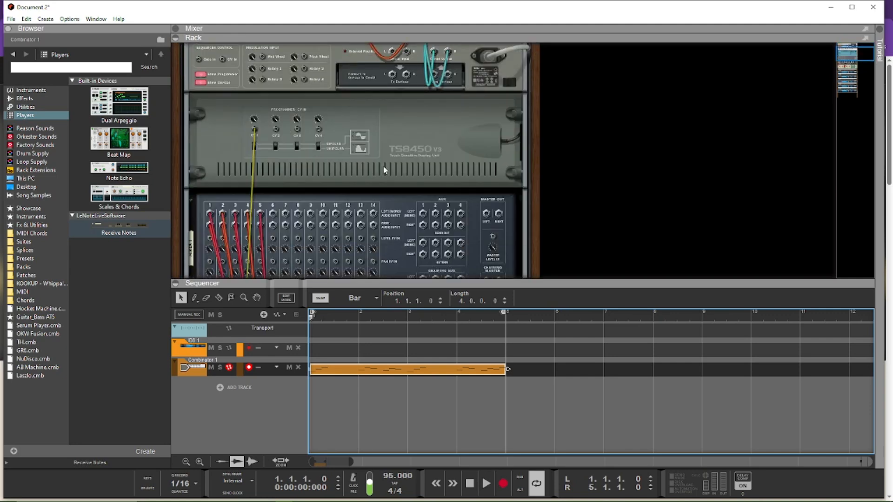
pyautogui.moveTo(486, 213); pyautogui.dragTo(391, 99)
pyautogui.press('Tab')
pyautogui.scroll(-5, 593, 150)
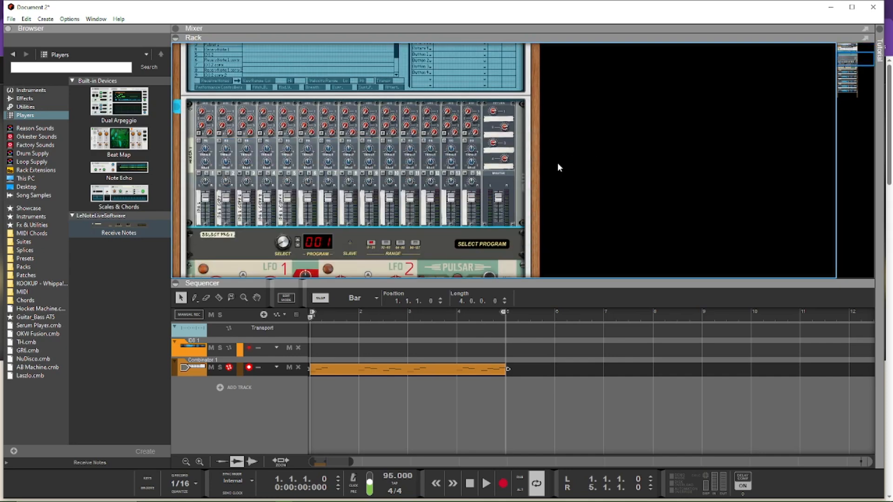
pyautogui.press('space')
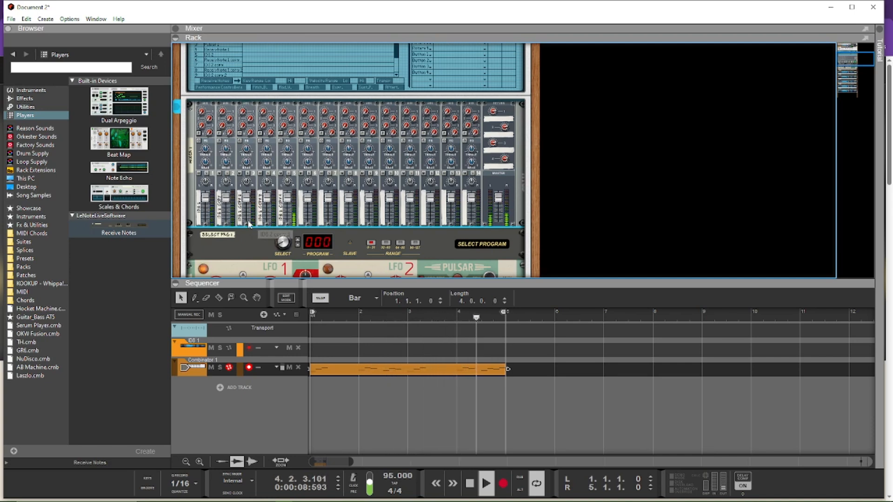
pyautogui.press('space')
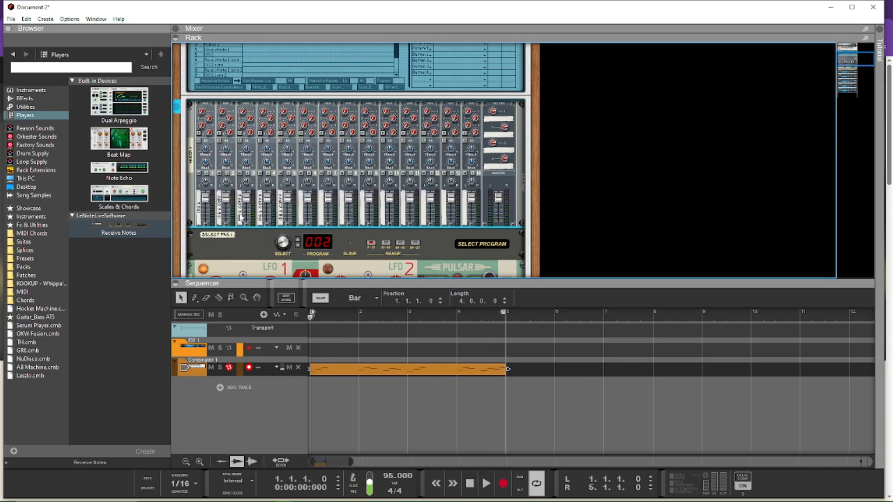
# Step: Open the Stringed & Wood folder inside Plucks & Mallets of the Reason Sounds collection, with the Receive Notes instruments in view
pyautogui.scroll(-1, 312, 155)
pyautogui.scroll(-1, 313, 160)
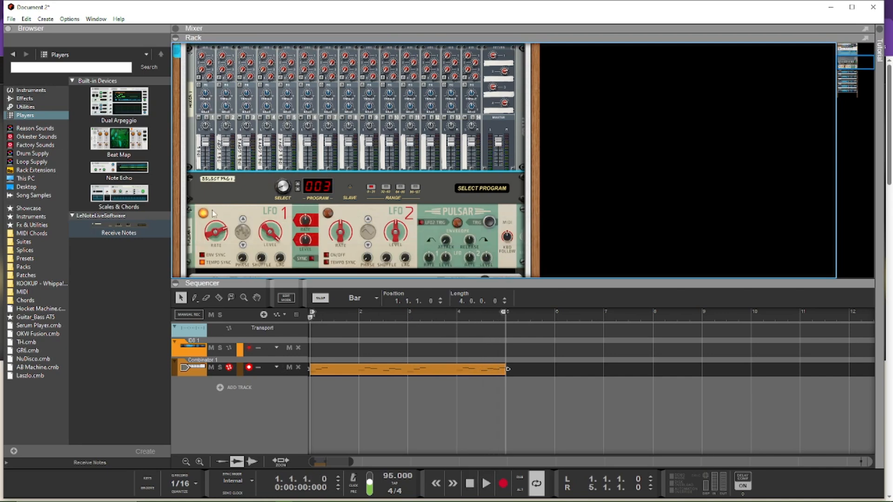
pyautogui.scroll(-1, 348, 205)
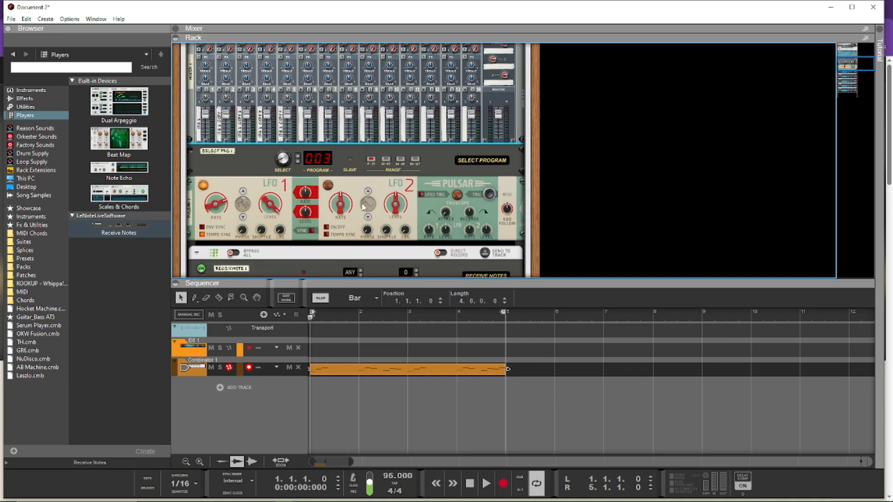
pyautogui.scroll(-4, 355, 186)
pyautogui.scroll(-2, 257, 191)
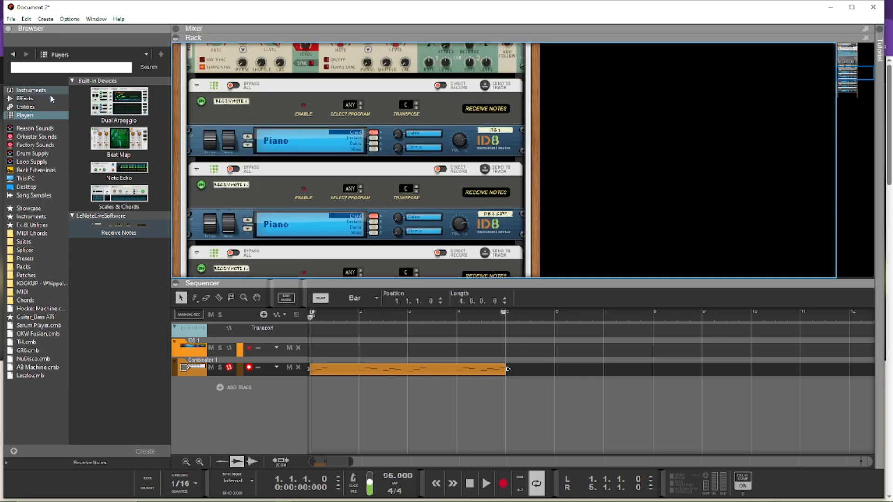
pyautogui.click(35, 129)
pyautogui.click(119, 115)
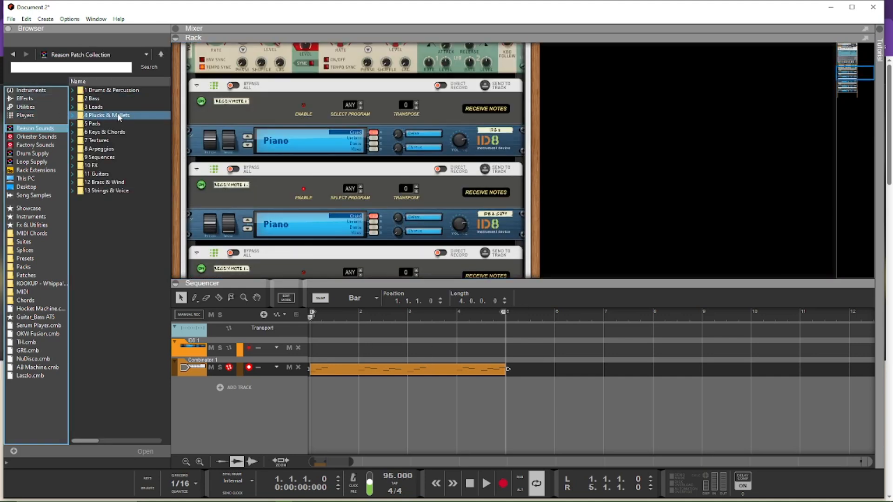
pyautogui.doubleClick(118, 115)
pyautogui.click(111, 105)
pyautogui.click(111, 100)
pyautogui.doubleClick(111, 101)
# Step: Replace the first ID8 with the Dulcimer.sxt patch and the second ID8 with the Kalimba.repatch patch
pyautogui.click(111, 124)
pyautogui.click(102, 117)
pyautogui.moveTo(107, 117); pyautogui.dragTo(337, 141)
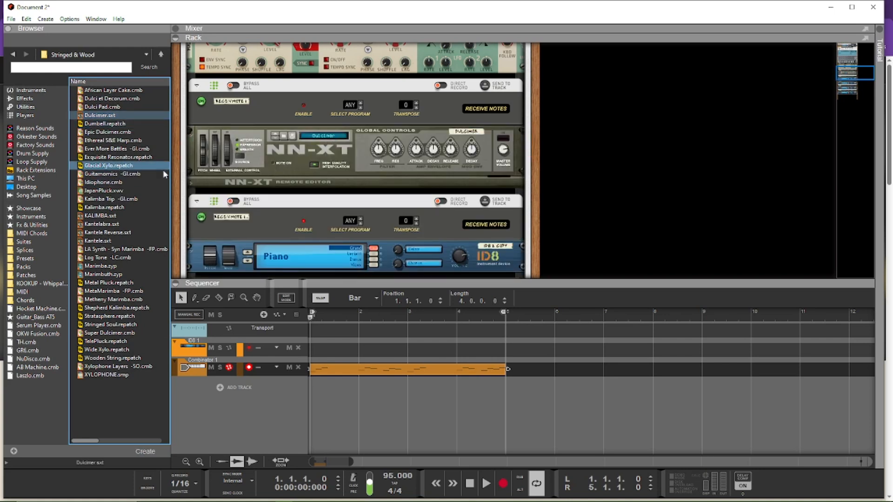
pyautogui.moveTo(103, 208); pyautogui.dragTo(298, 198)
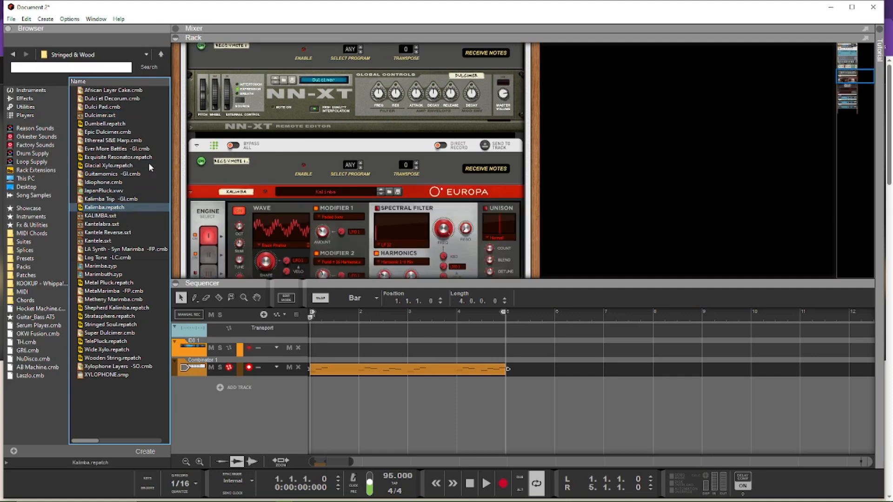
# Step: Replace the third ID8 with the Metal Pluck.repatch patch and the fourth ID8 with the Wide Xylo.repatch patch
pyautogui.scroll(-10, 297, 232)
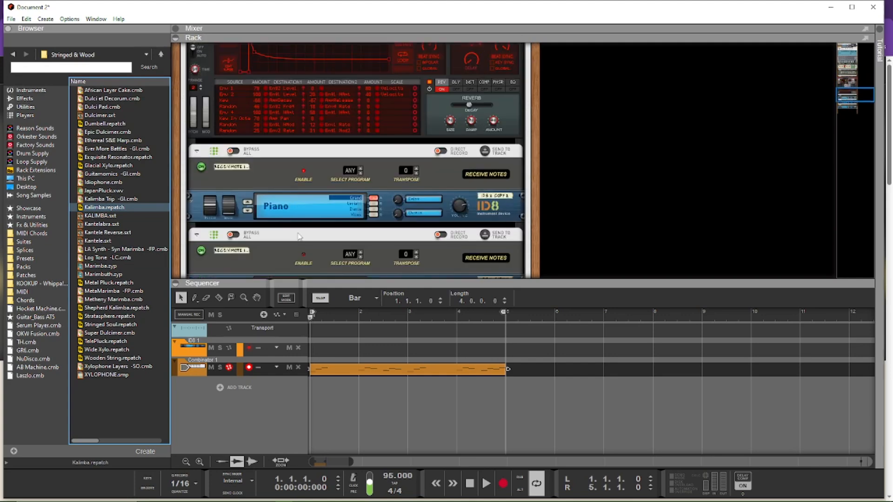
pyautogui.scroll(-3, 299, 236)
pyautogui.click(112, 282)
pyautogui.moveTo(113, 282); pyautogui.dragTo(302, 158)
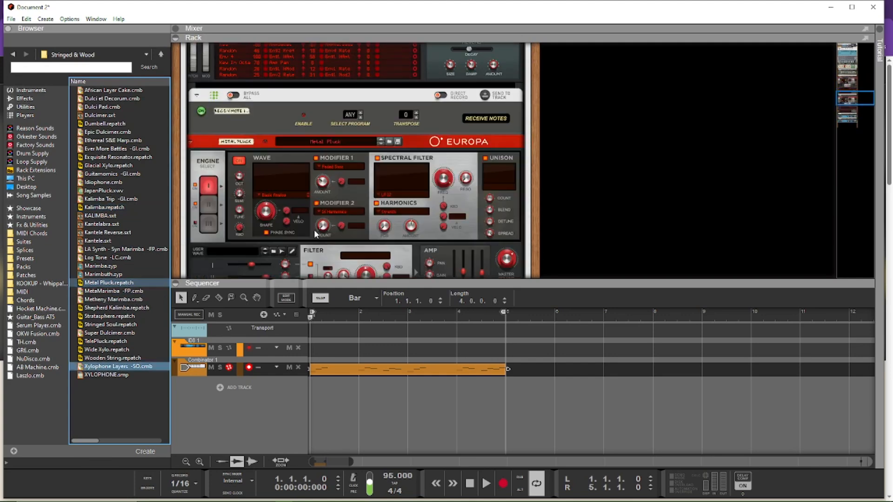
pyautogui.hotkey('ctrl', 'z')
pyautogui.moveTo(113, 350); pyautogui.dragTo(254, 133)
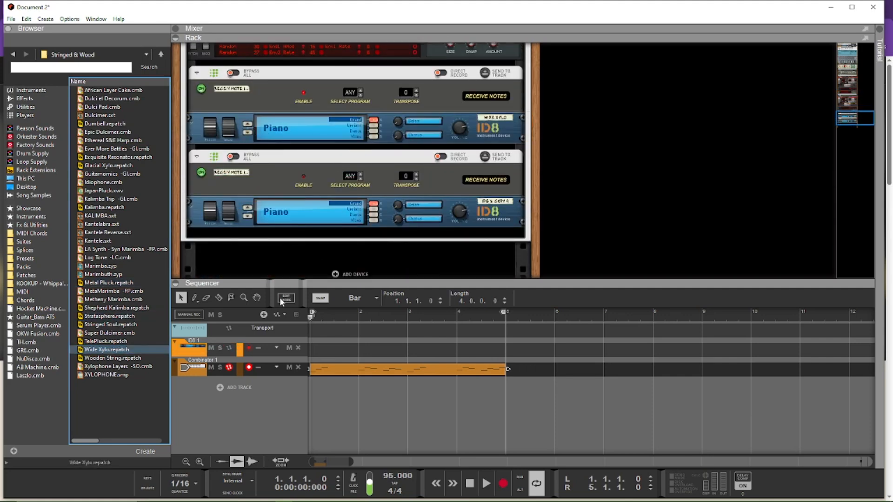
# Step: Replace the last ID8 in the Combinator with the Shepherd Kalimba.repatch patch
pyautogui.scroll(-5, 292, 201)
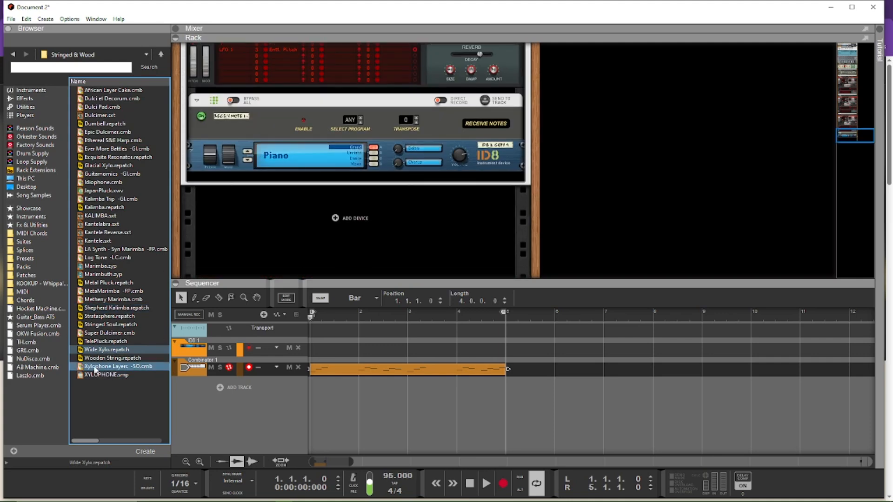
pyautogui.click(114, 309)
pyautogui.moveTo(135, 308); pyautogui.dragTo(254, 159)
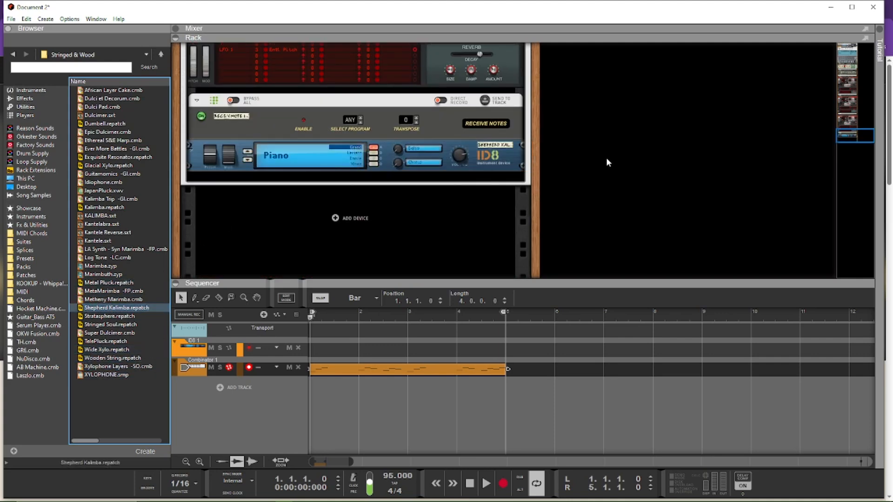
# Step: Play the sequence to hear the notes switching between the five new instrument patches
pyautogui.scroll(9, 623, 144)
pyautogui.scroll(8, 602, 119)
pyautogui.press('space')
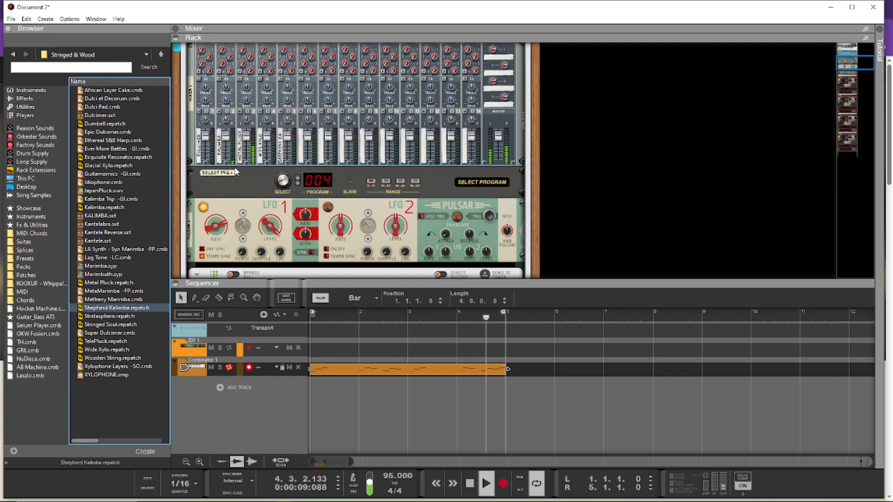
pyautogui.press('space')
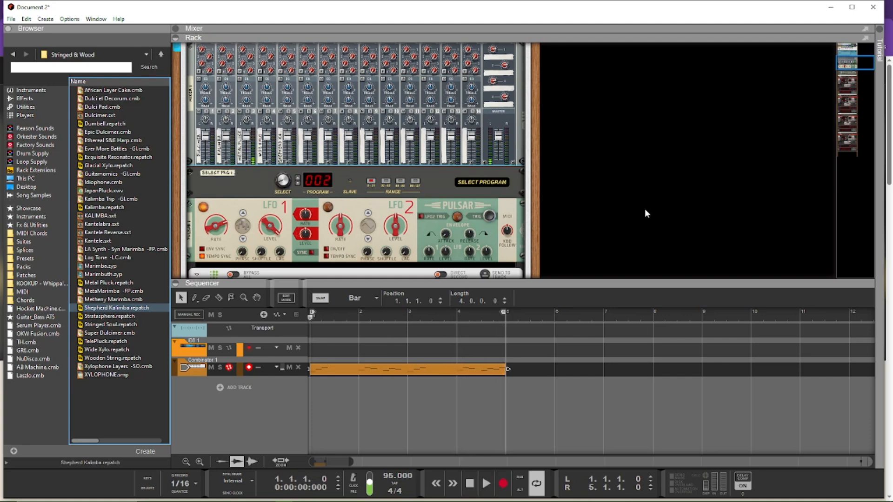
# Step: Examine how the Pulsar's LFO 1, the Combinator's modulation routing and the Select Program device work together
pyautogui.scroll(-5, 560, 146)
pyautogui.scroll(6, 560, 145)
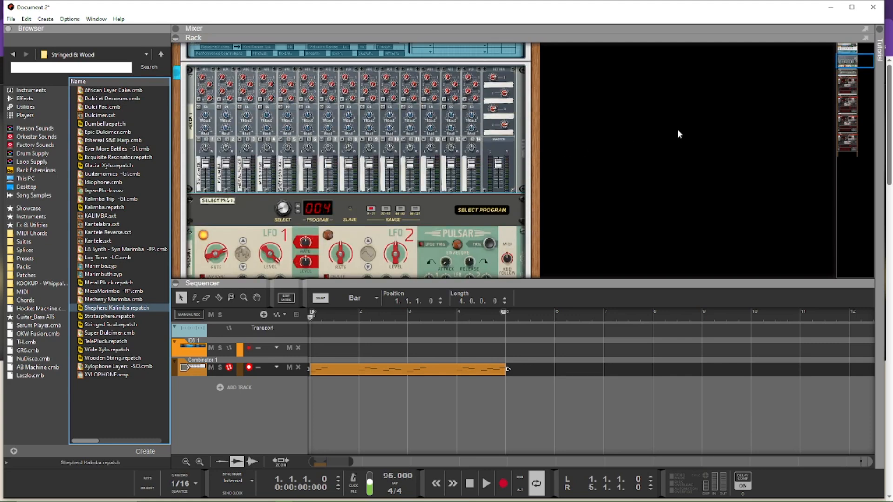
pyautogui.scroll(-1, 554, 180)
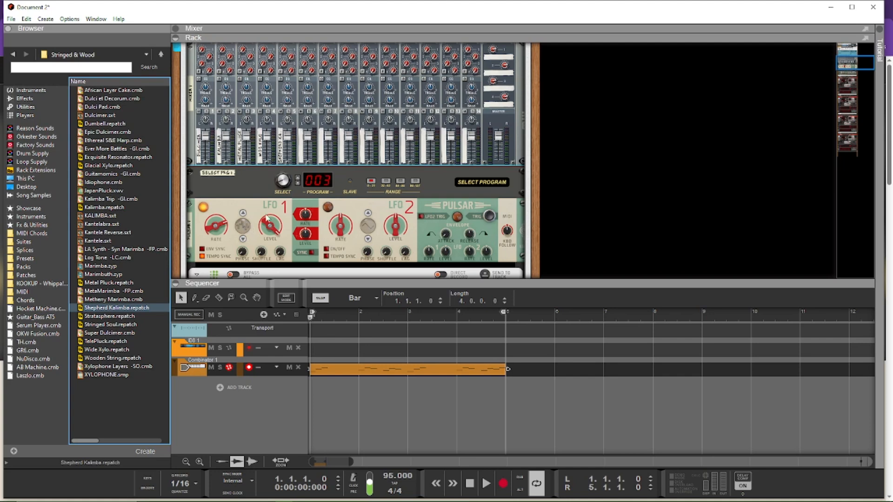
pyautogui.scroll(3, 262, 163)
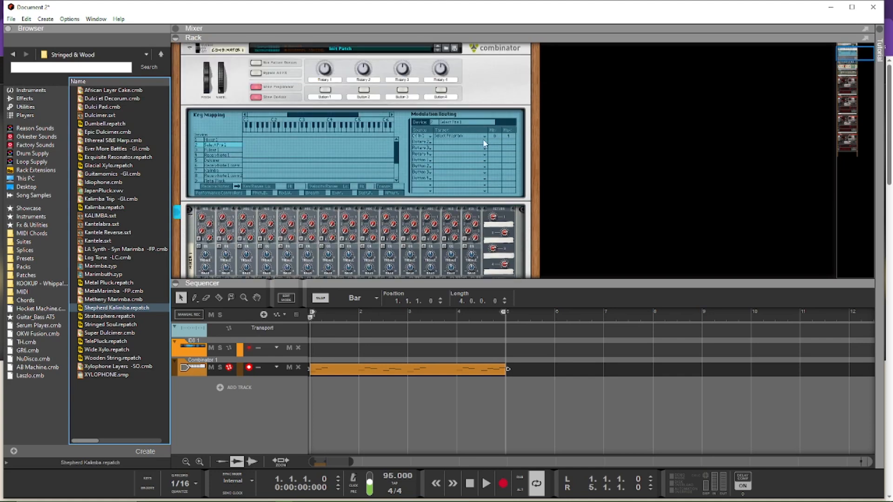
pyautogui.scroll(-3, 374, 182)
pyautogui.scroll(-2, 254, 248)
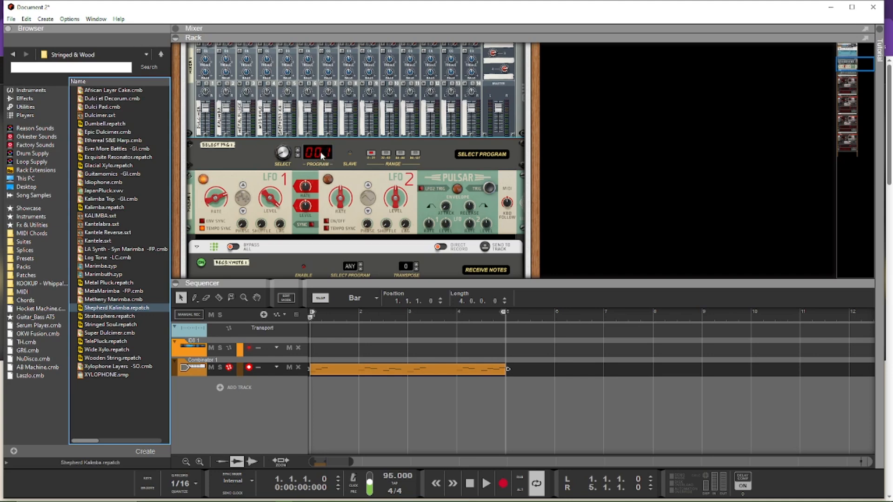
pyautogui.moveTo(320, 152); pyautogui.dragTo(322, 160)
pyautogui.scroll(3, 323, 160)
# Step: Play the sequence again, comparing the Select Program number with the mixer channels that sound
pyautogui.moveTo(270, 203)
pyautogui.press('space')
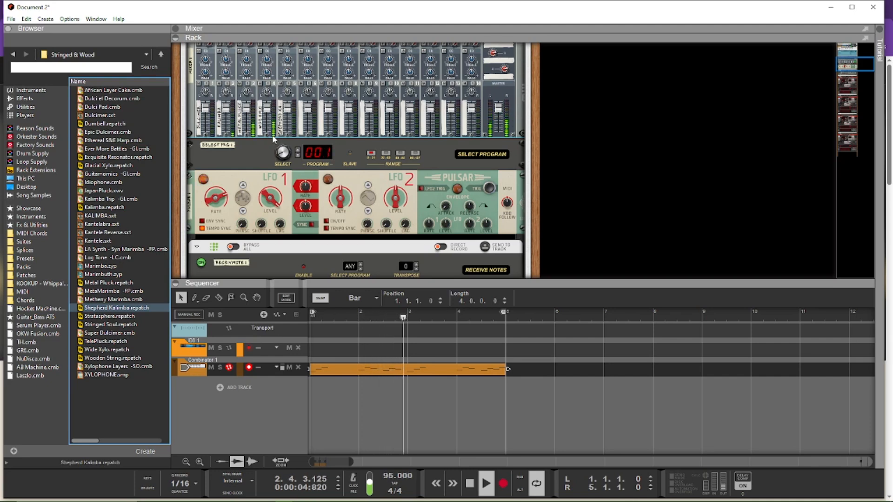
pyautogui.press('space')
# Step: Switch on the Pulsar's LFO 2 with tempo sync, adjust its rate and level, and change its waveform
pyautogui.scroll(-3, 604, 202)
pyautogui.scroll(4, 580, 205)
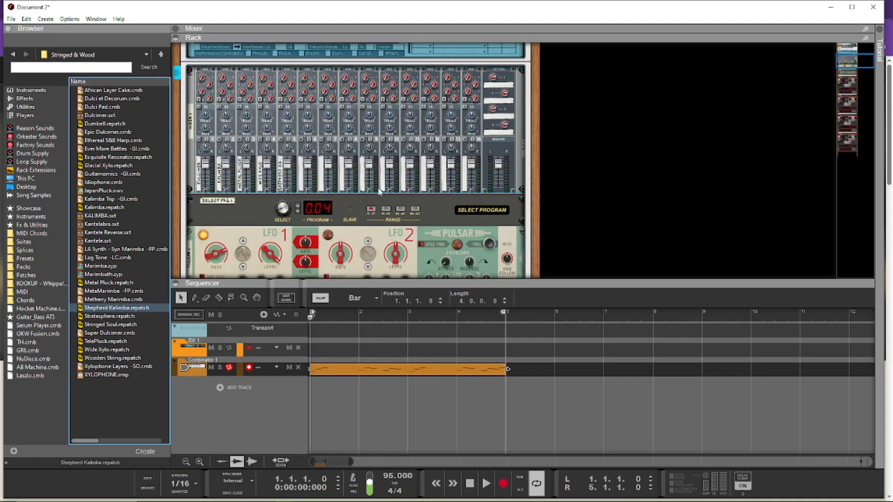
pyautogui.scroll(1, 364, 152)
pyautogui.scroll(-5, 552, 145)
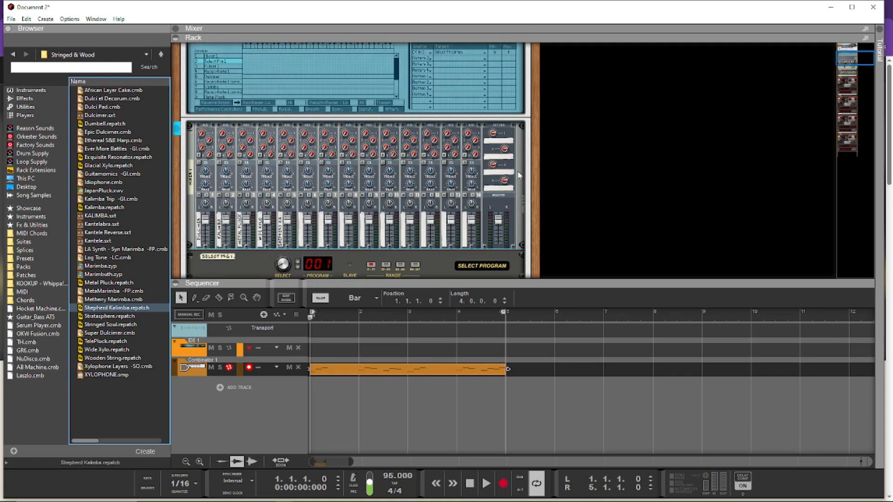
pyautogui.scroll(4, 315, 151)
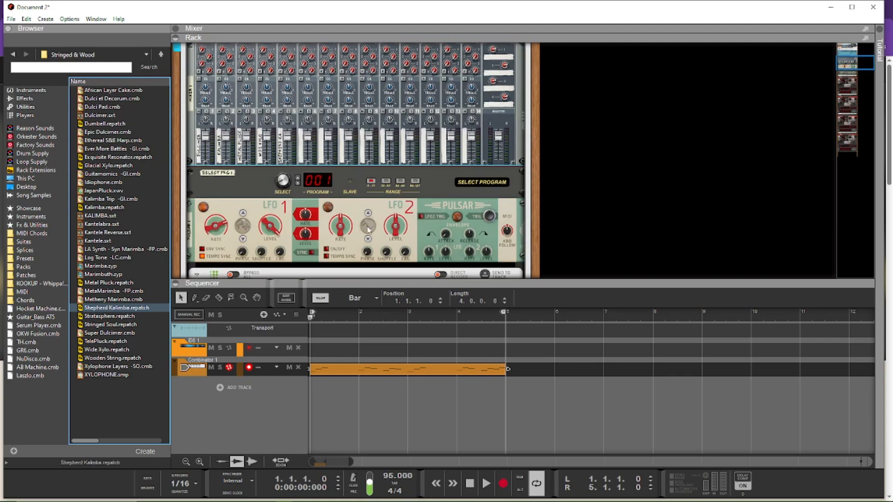
pyautogui.scroll(-2, 489, 140)
pyautogui.scroll(2, 486, 140)
pyautogui.click(327, 251)
pyautogui.moveTo(340, 255); pyautogui.dragTo(341, 266)
pyautogui.moveTo(403, 229); pyautogui.dragTo(420, 65)
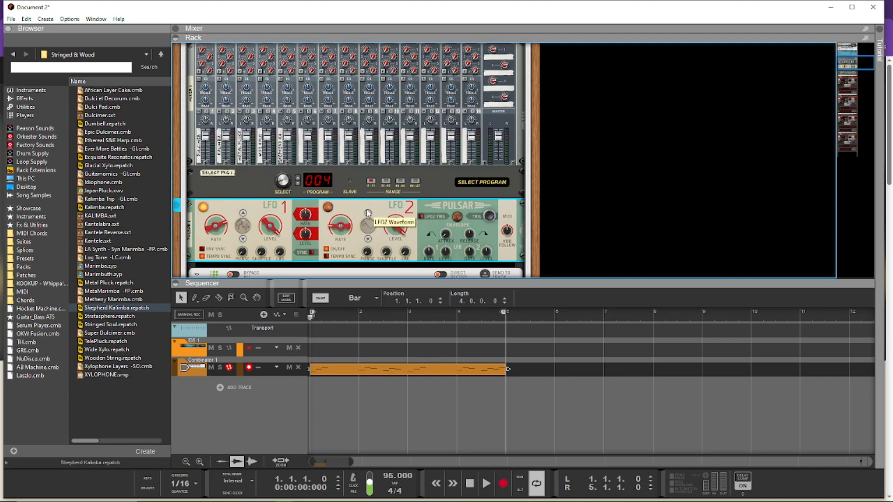
pyautogui.click(368, 238)
# Step: Cable the Pulsar's four LFO 2 CV outputs to the Pan CV inputs of mixer channels 1 to 4
pyautogui.press('Tab')
pyautogui.moveTo(349, 238); pyautogui.dragTo(210, 108)
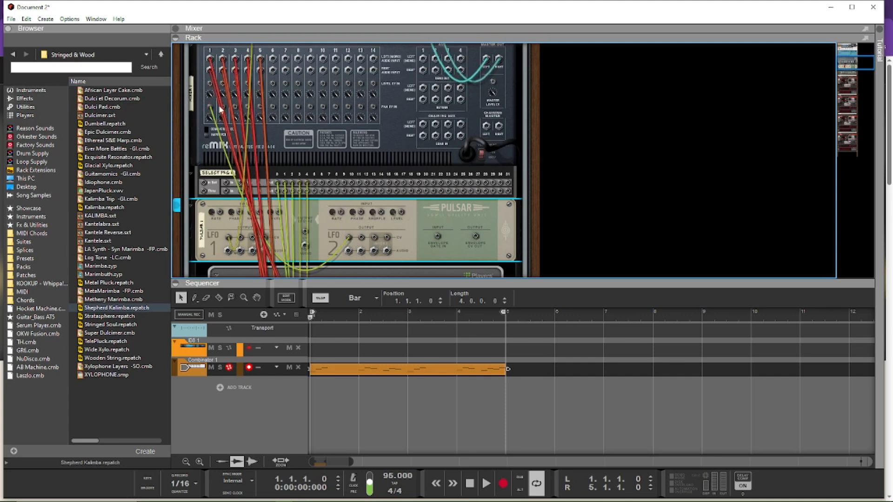
pyautogui.moveTo(362, 238); pyautogui.dragTo(223, 107)
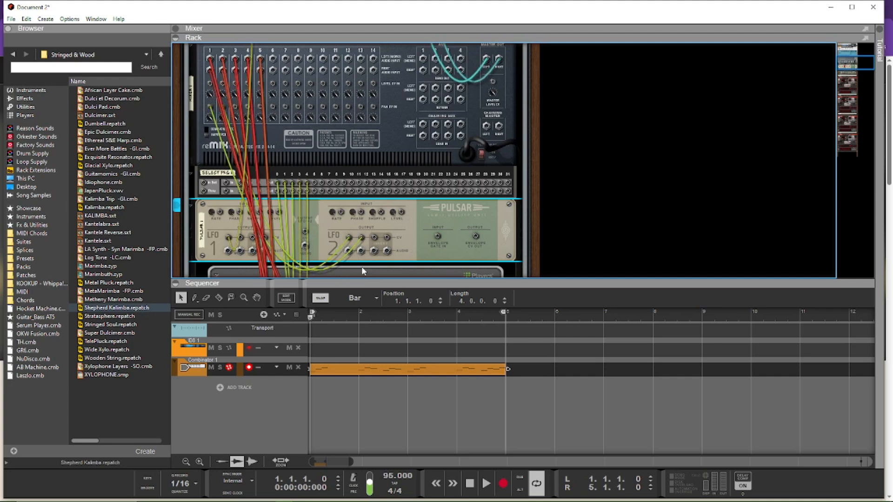
pyautogui.moveTo(372, 239); pyautogui.dragTo(235, 107)
pyautogui.moveTo(388, 243); pyautogui.dragTo(249, 107)
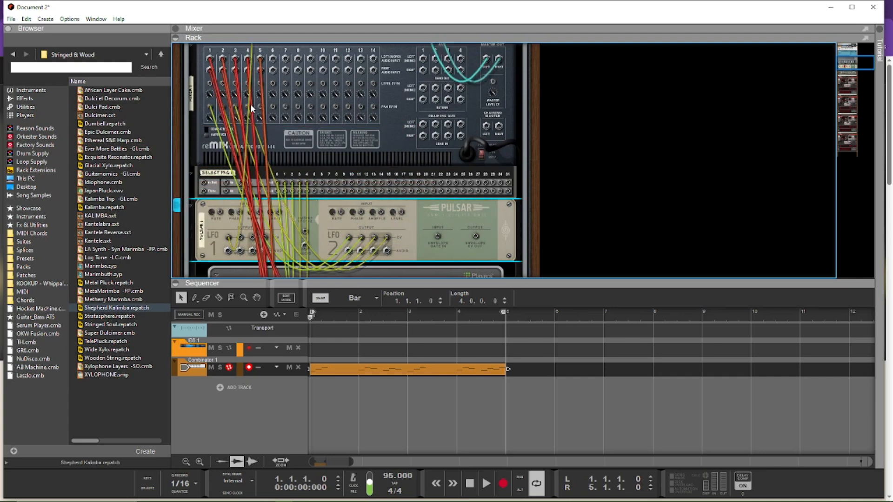
# Step: Flip the rack back to its front and play the sequence to hear LFO 2 panning the mixer channels
pyautogui.press('Tab')
pyautogui.click(227, 121)
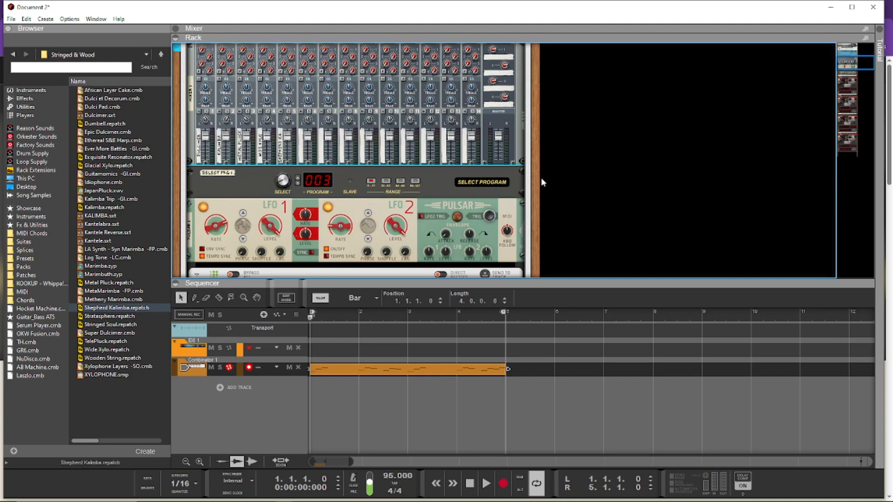
pyautogui.press('space')
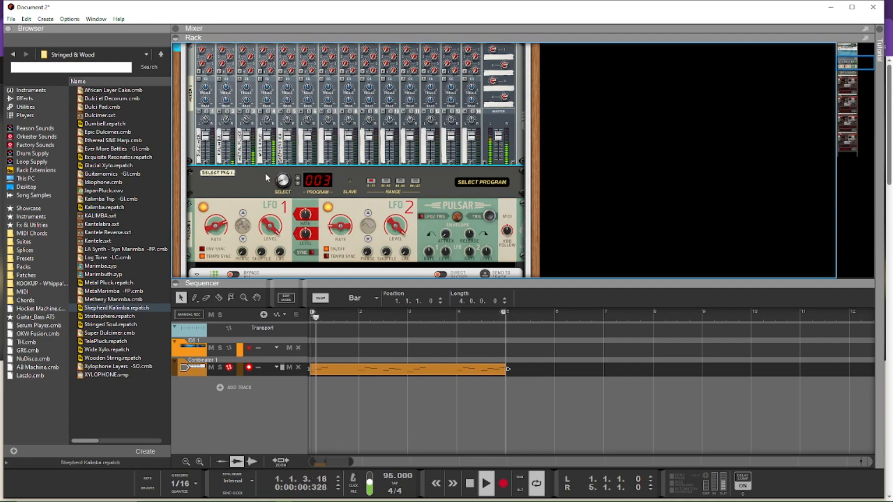
pyautogui.press('space')
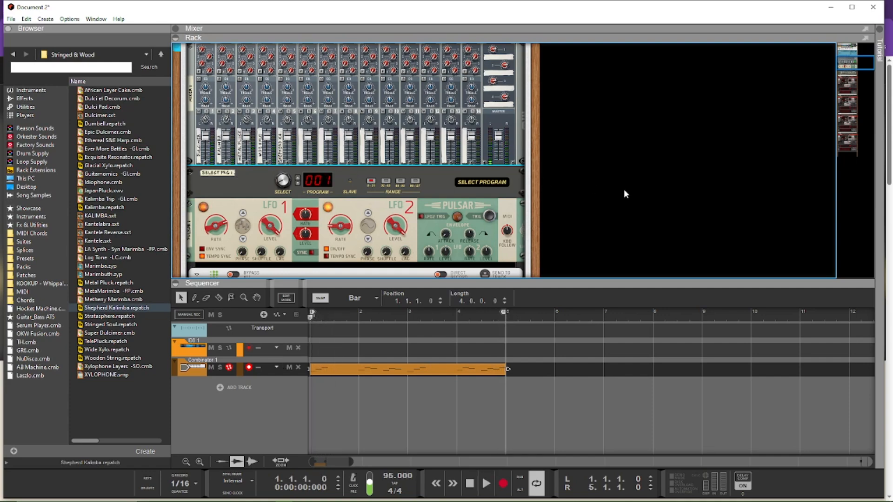
pyautogui.scroll(5, 563, 197)
pyautogui.scroll(-6, 546, 188)
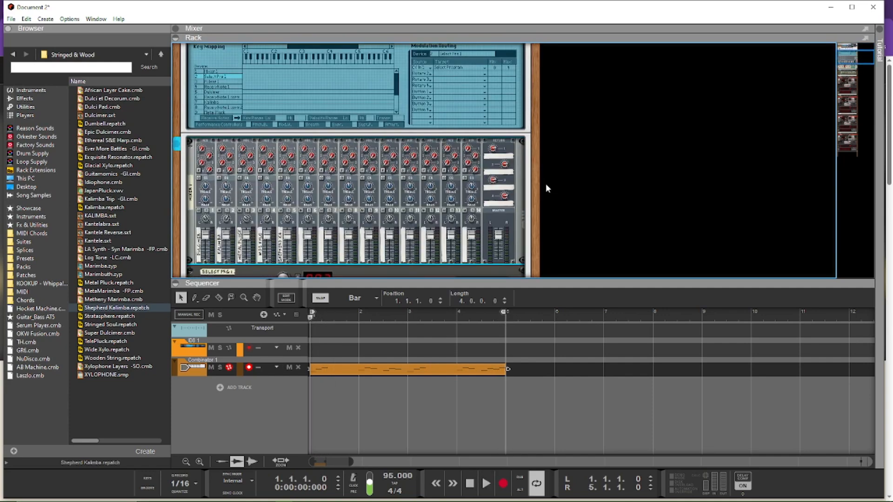
pyautogui.scroll(-5, 567, 194)
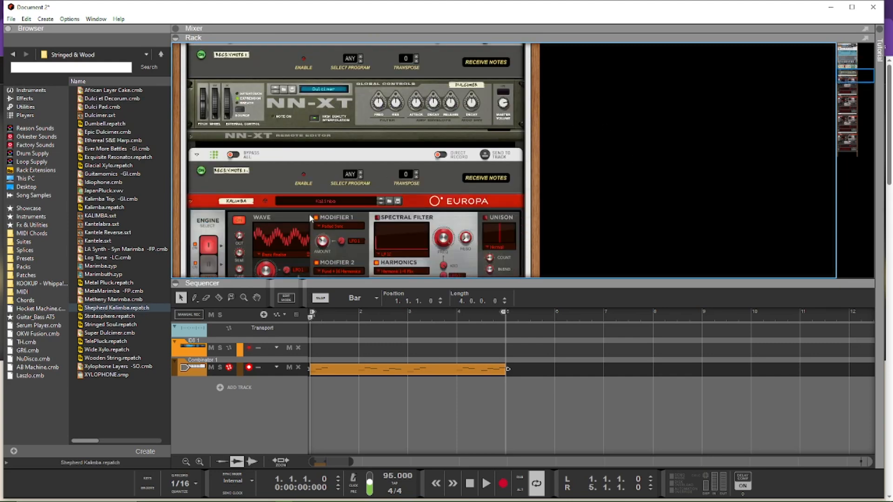
pyautogui.scroll(-2, 252, 170)
pyautogui.scroll(4, 251, 147)
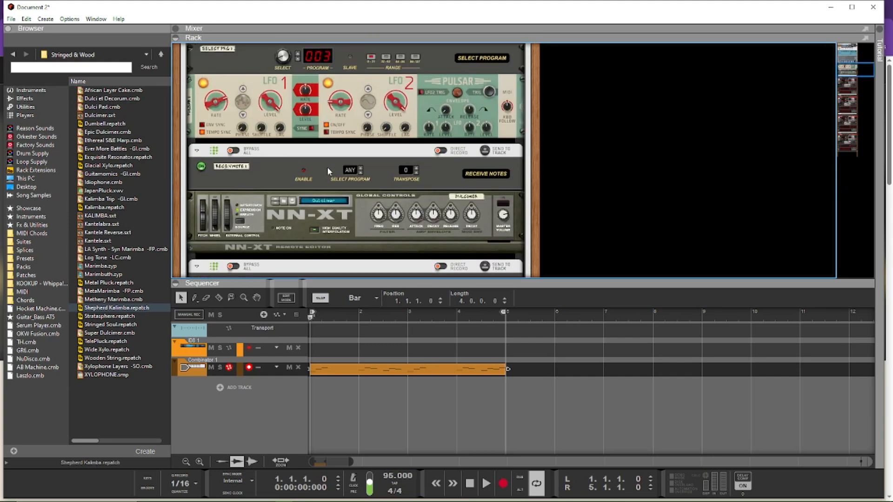
pyautogui.scroll(2, 351, 227)
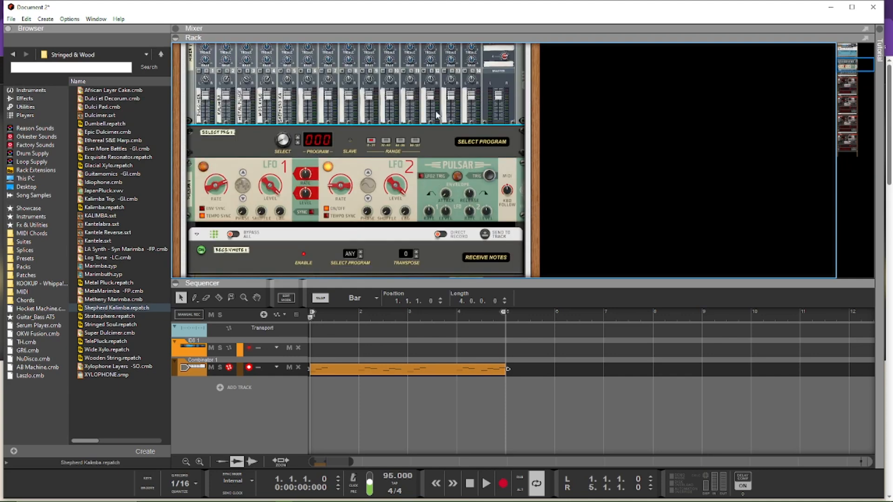
pyautogui.scroll(6, 444, 114)
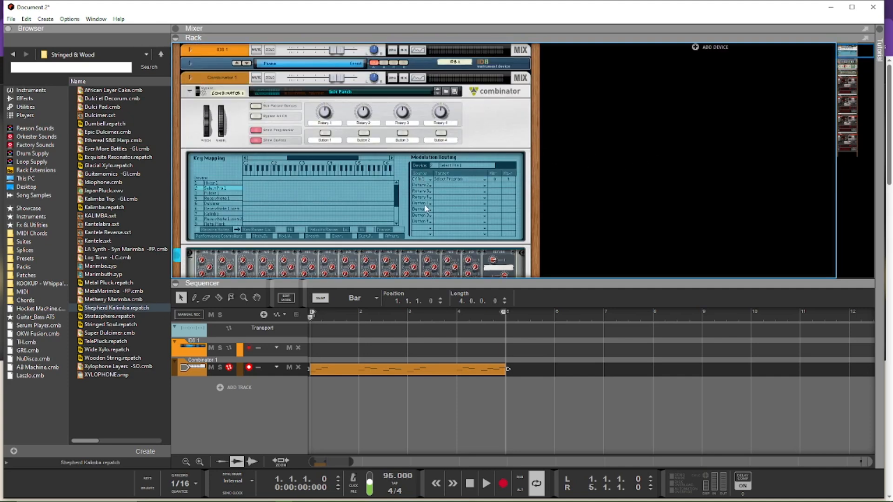
pyautogui.scroll(-10, 426, 208)
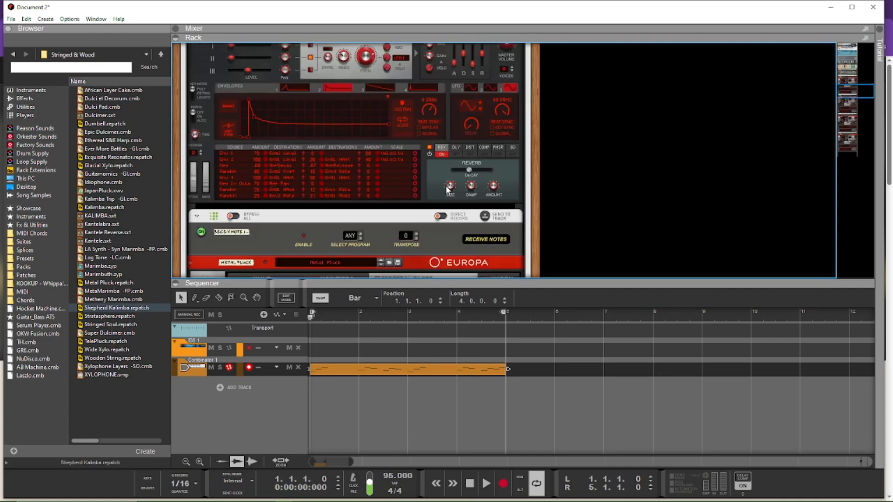